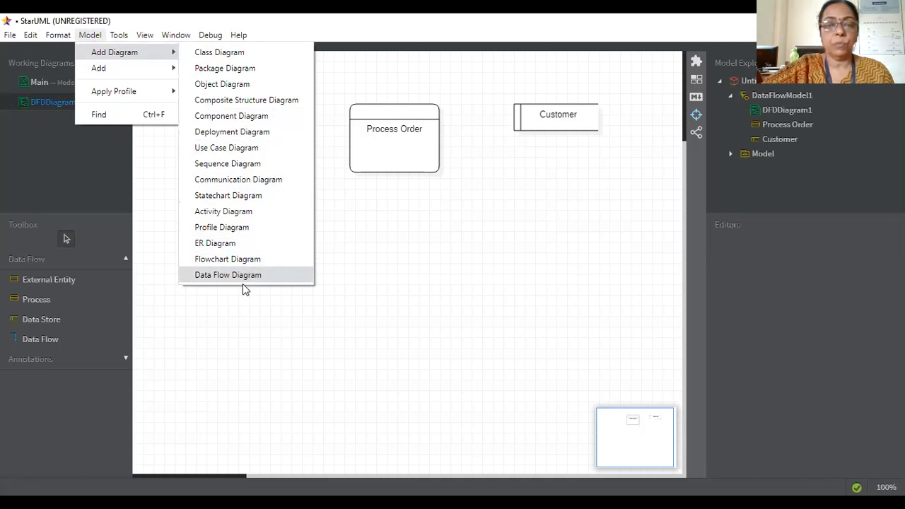
- Add an external entity named CUSTOMER to the left of the Process Order process
click(227, 323)
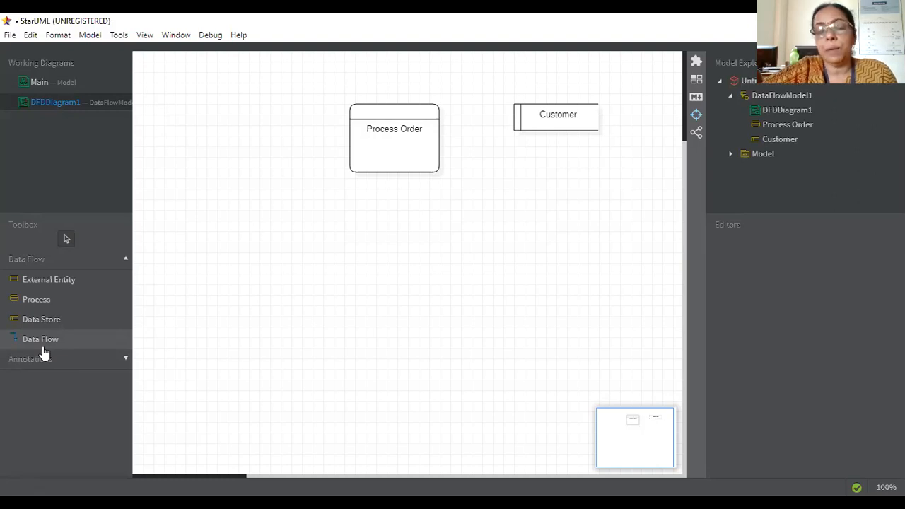
click(45, 282)
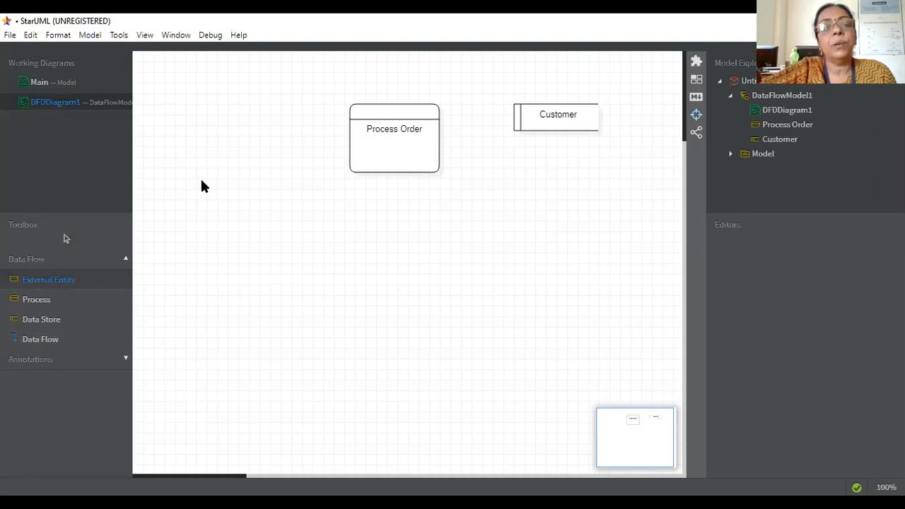
drag(203, 171, 298, 200)
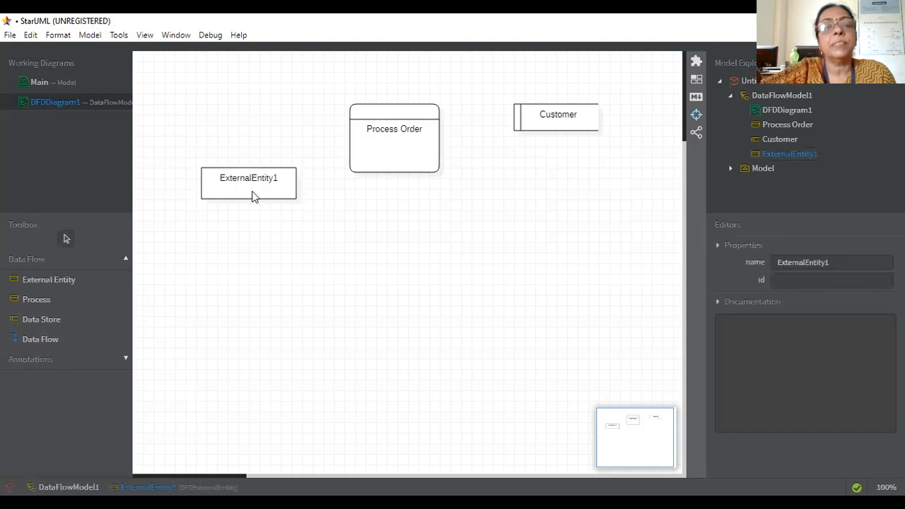
text(c)
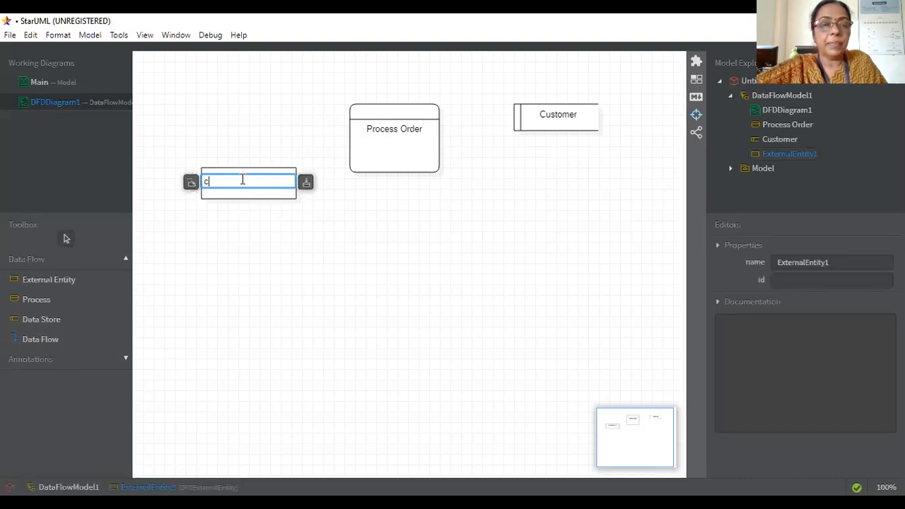
key(BackSpace)
text(CUSTOMER)
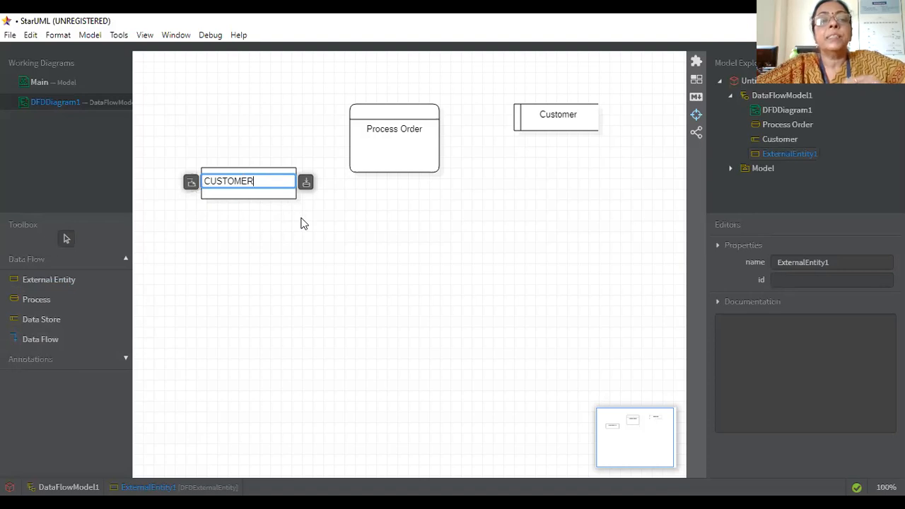
click(302, 223)
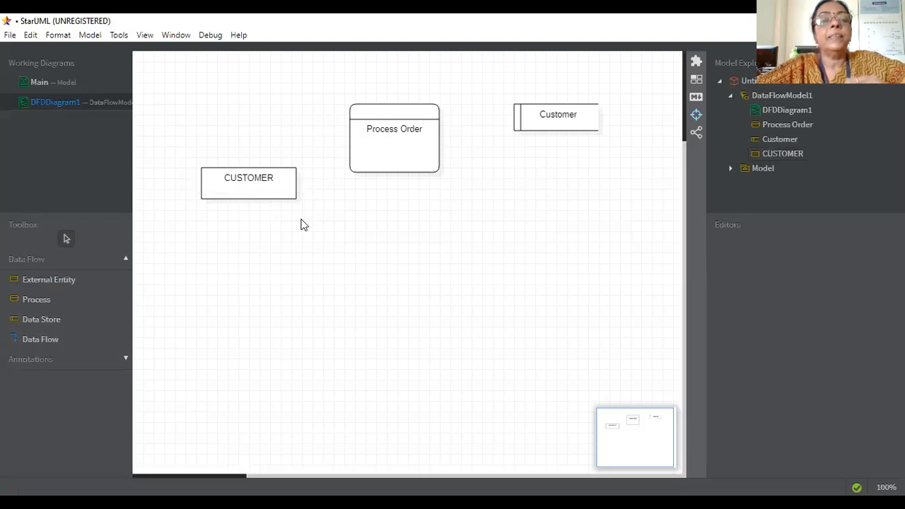
- Add a process named SHIP GOOD directly below the Process Order process
click(85, 301)
drag(350, 195, 441, 249)
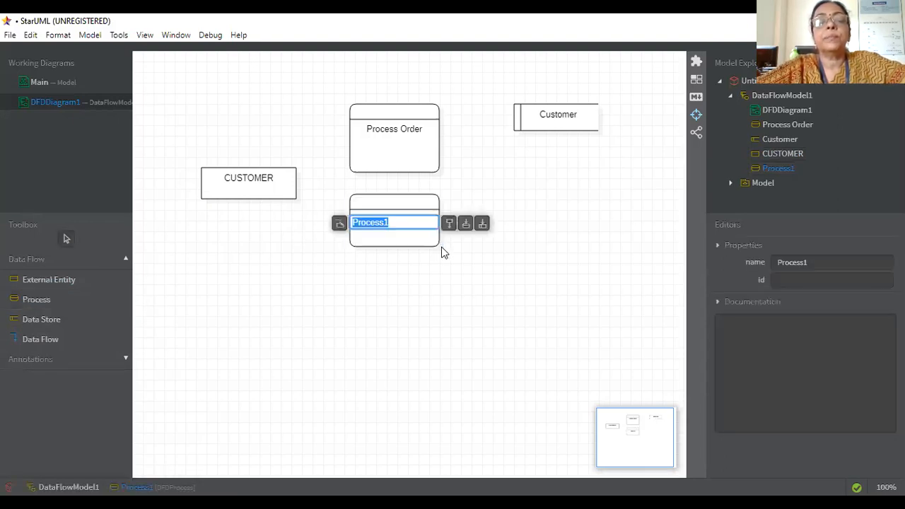
text(S)
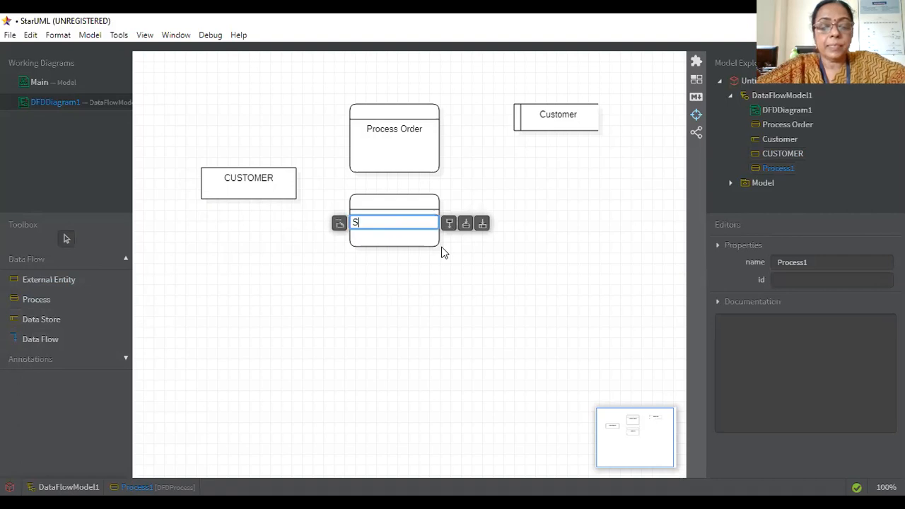
text(HIP GOOD)
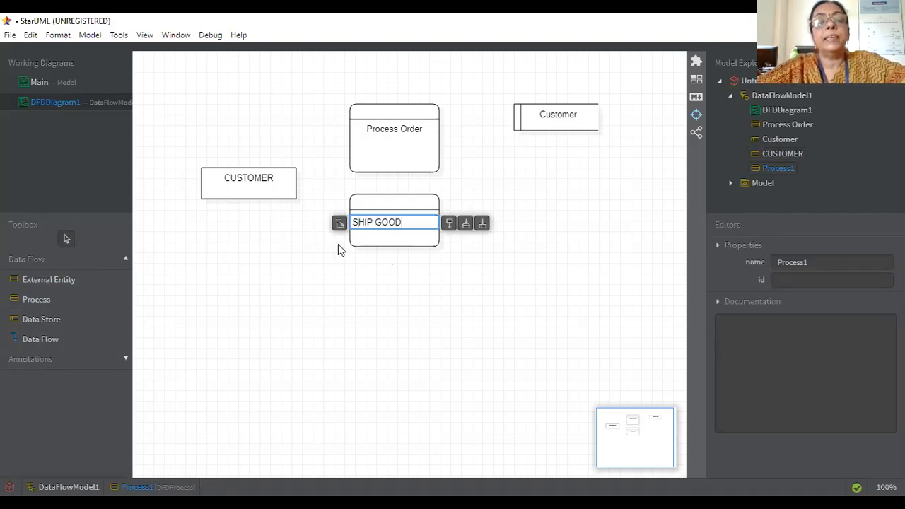
- Add a process named ISSUE RECEIPT directly below the SHIP GOOD process
click(70, 302)
drag(352, 275, 441, 317)
text(S)
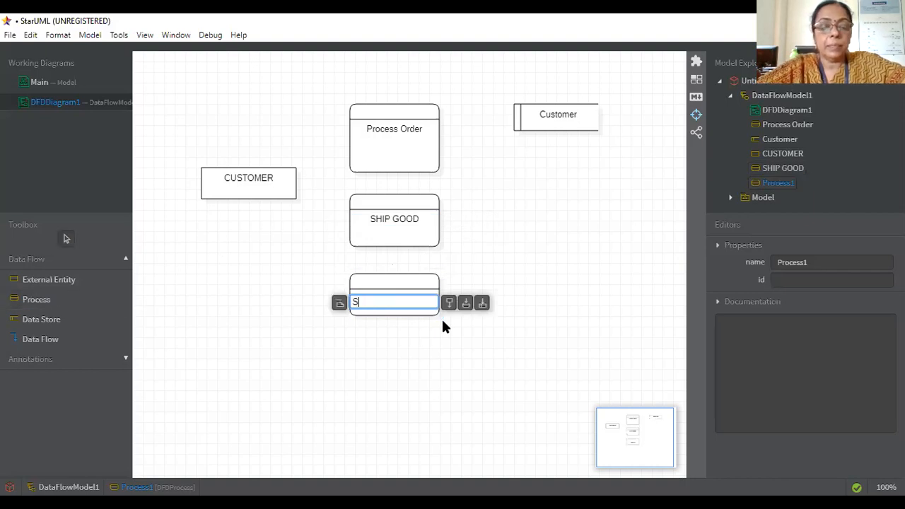
key(BackSpace)
text(ISSU)
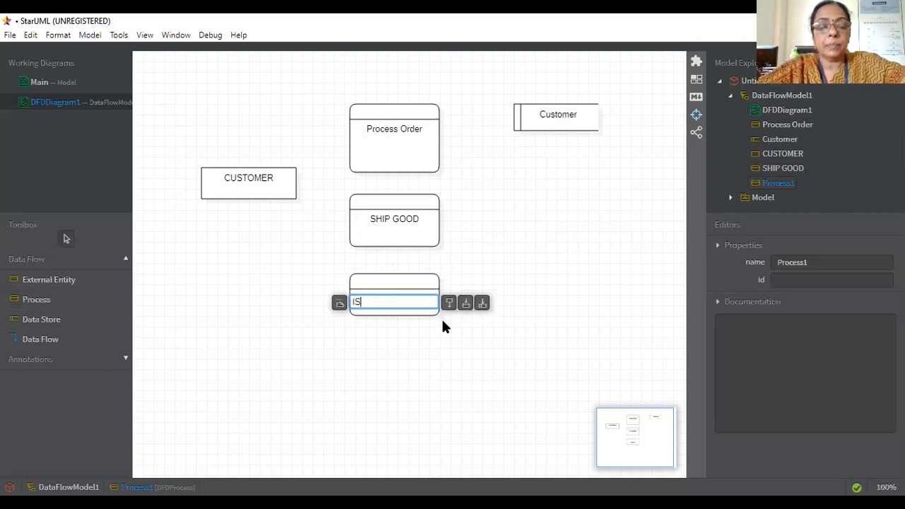
text(E R)
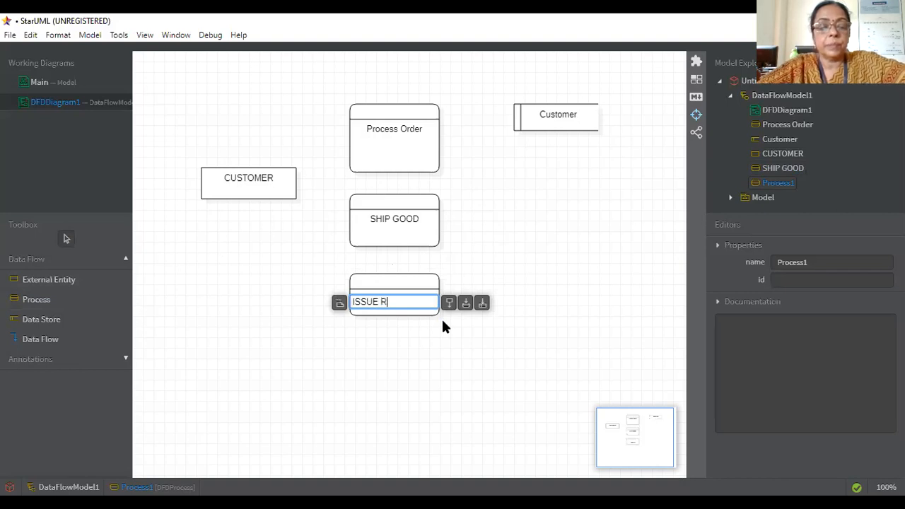
text(ECEIPT)
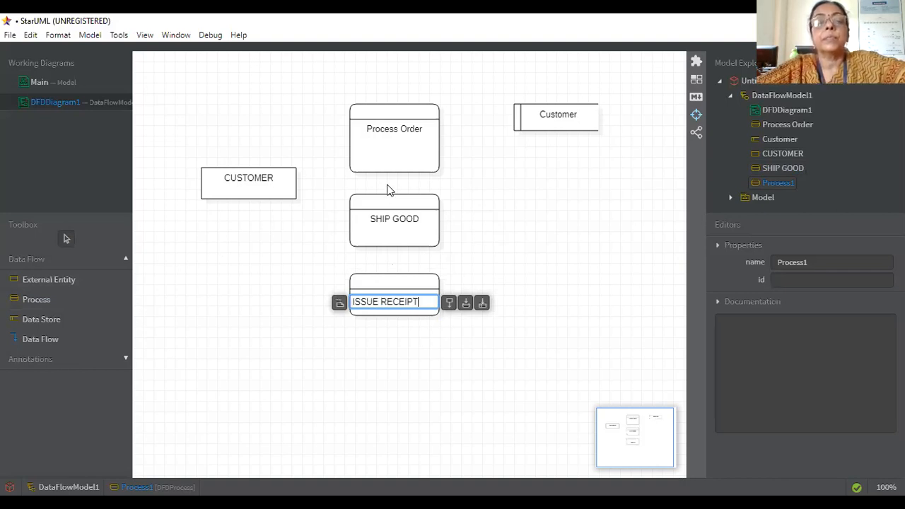
- Rename the Process Order process in capitals as PROCESS ORDER
click(390, 136)
double_click(389, 132)
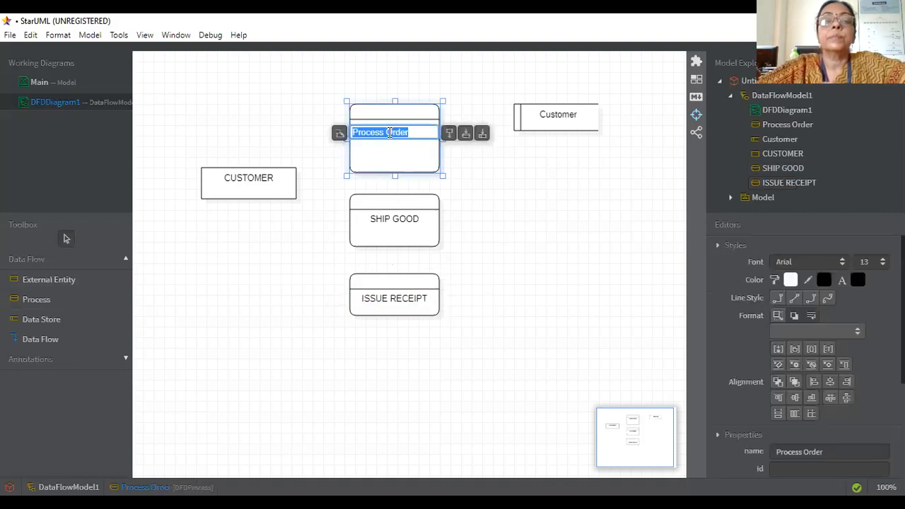
text(PROS)
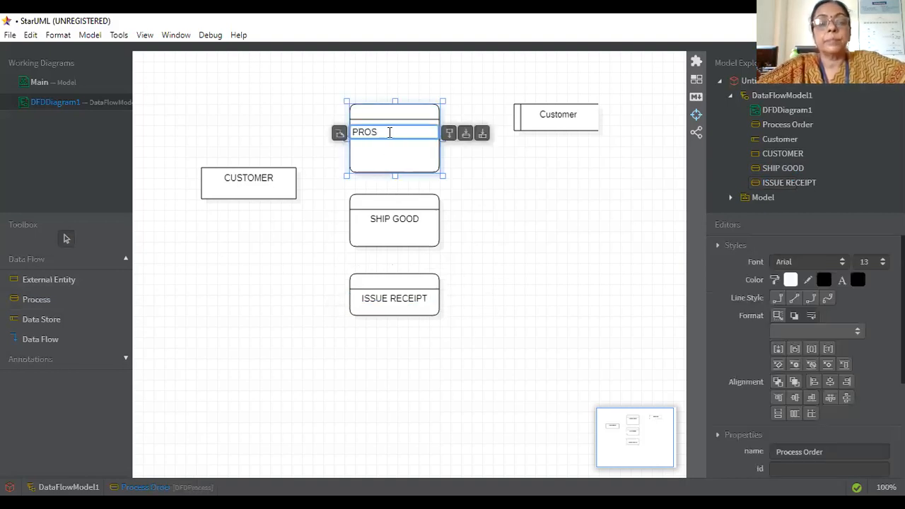
key(BackSpace)
text(CESS)
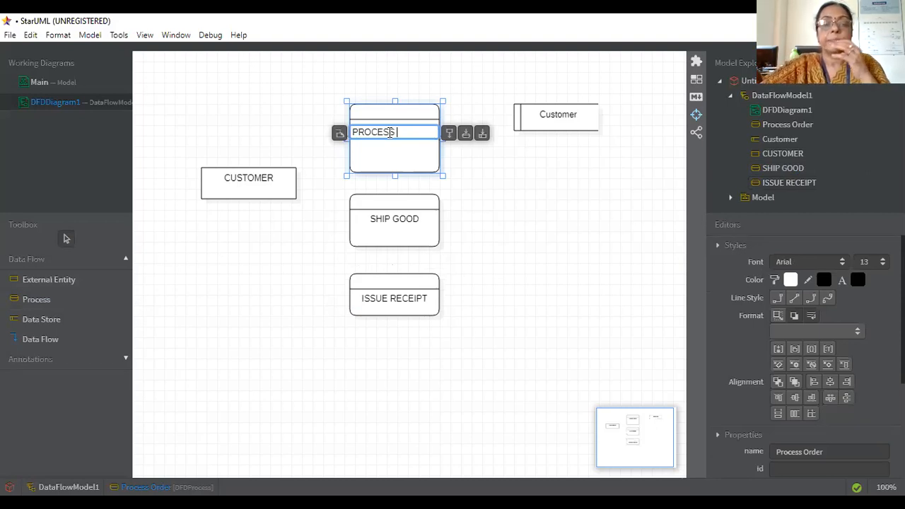
text( ORDER)
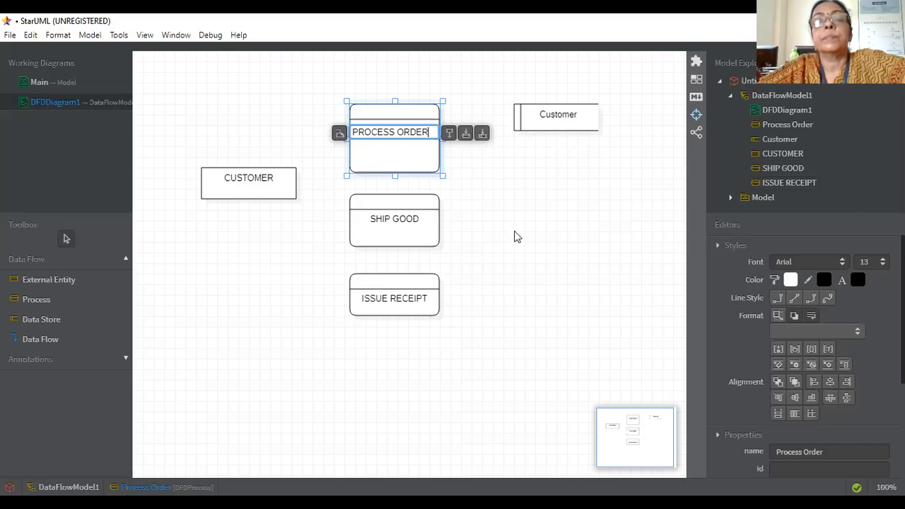
key(Return)
click(488, 125)
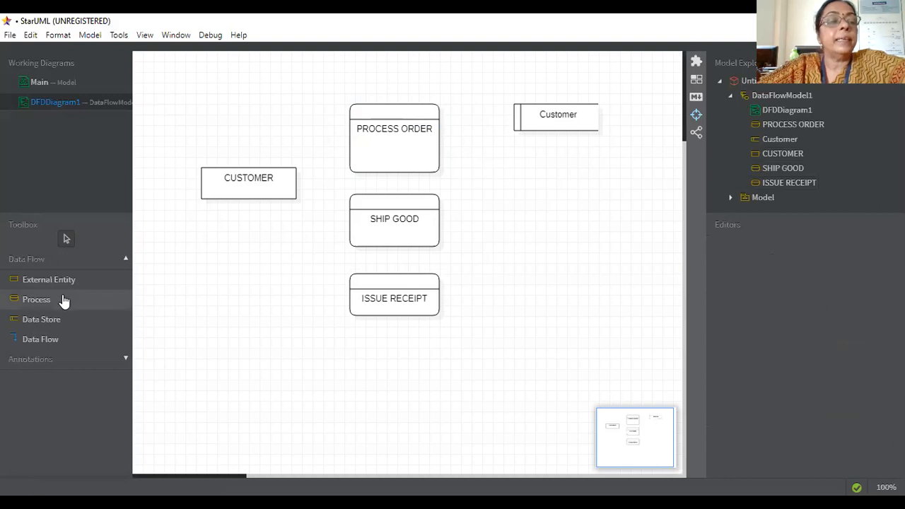
- Add a data store named INVENTORY below the Customer data store
click(60, 322)
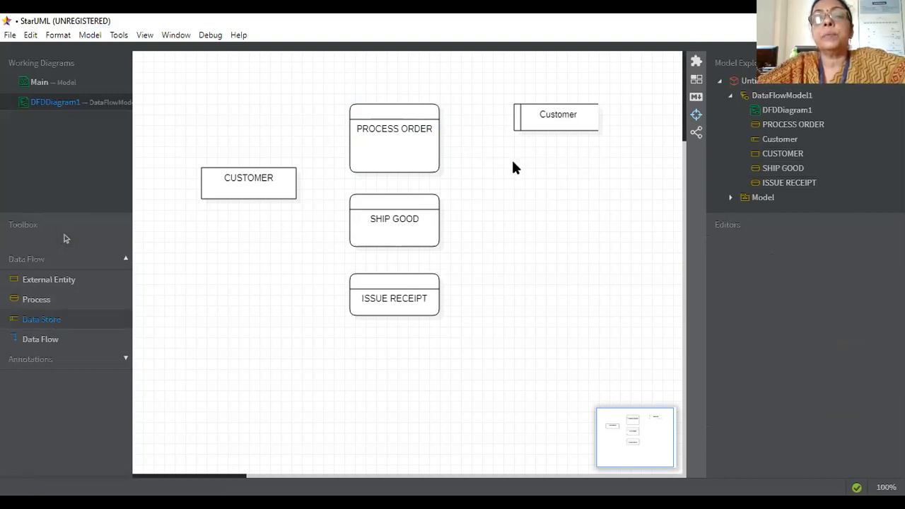
drag(513, 167, 615, 201)
text(IN)
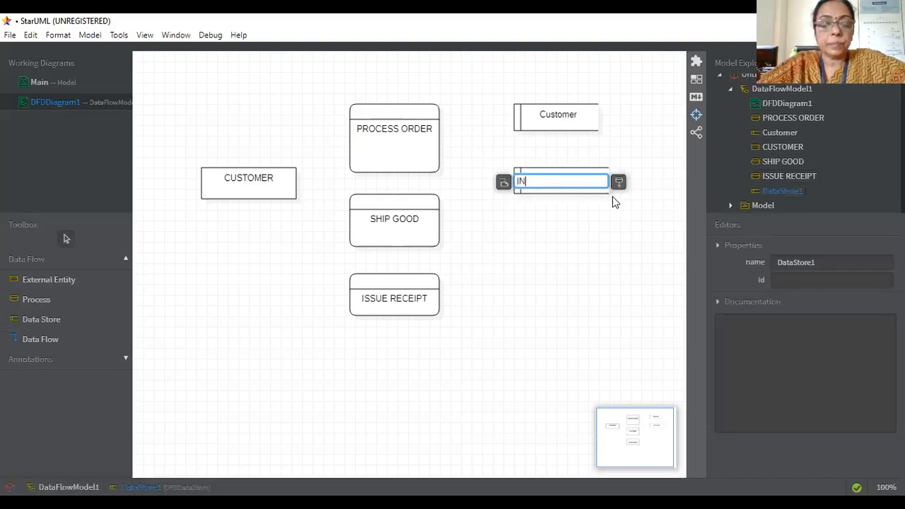
text(VENT)
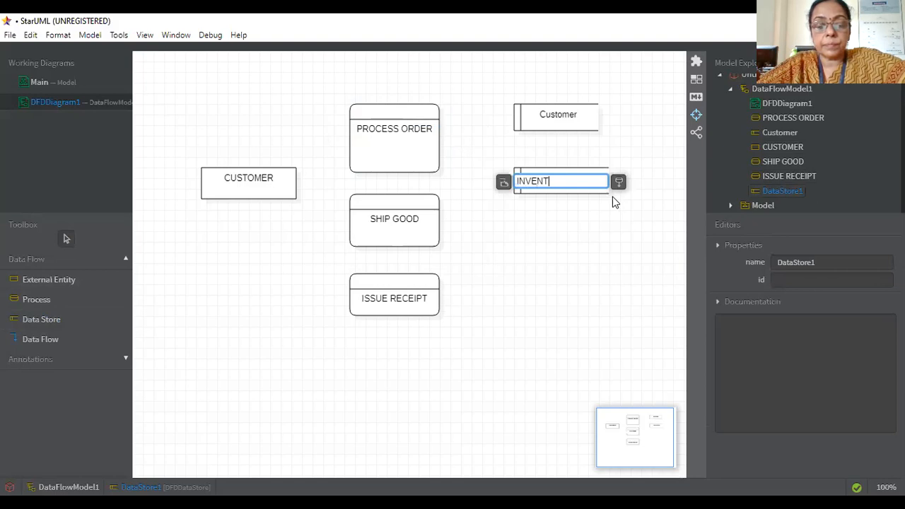
text(ORY)
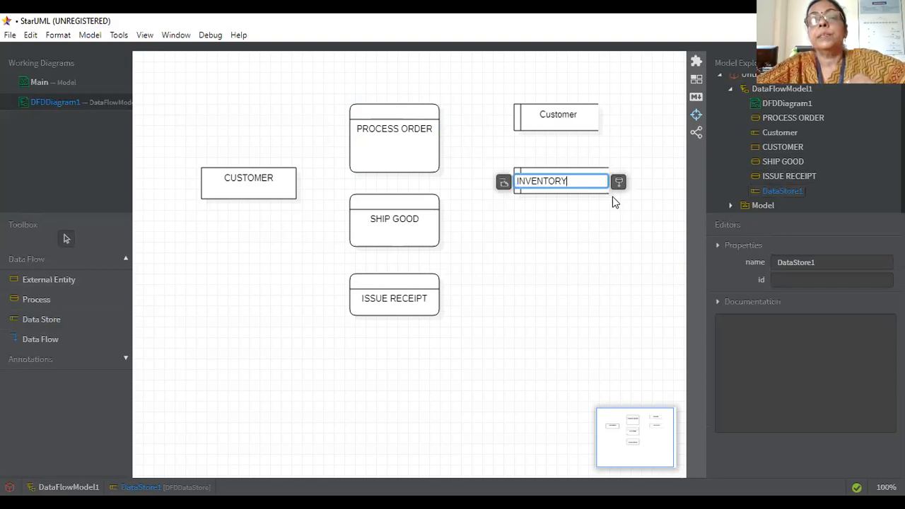
key(Return)
- Move the Customer data store down beside SHIP GOOD and place the INVENTORY data store above it, beside PROCESS ORDER
drag(591, 115, 590, 88)
drag(565, 118, 573, 232)
click(554, 90)
drag(565, 138, 566, 141)
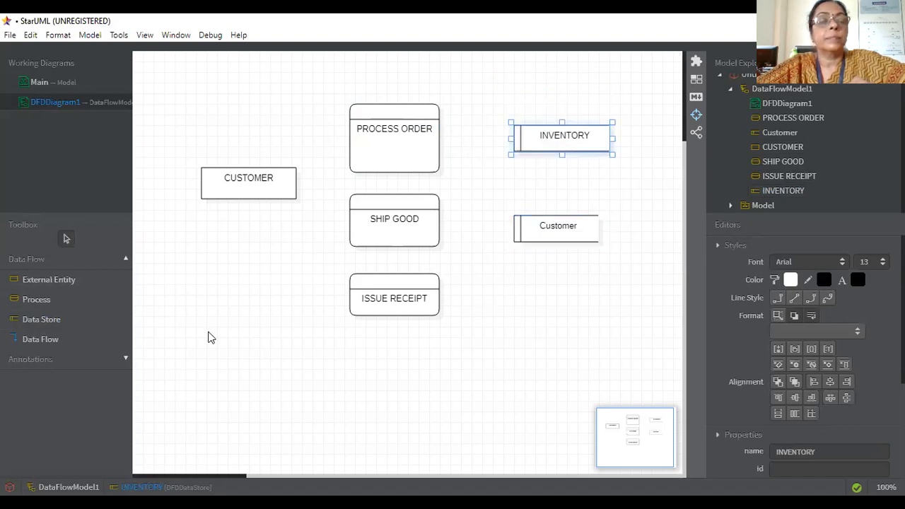
- Add a data store named TRANSACTION below the Customer data store, beside ISSUE RECEIPT
click(47, 319)
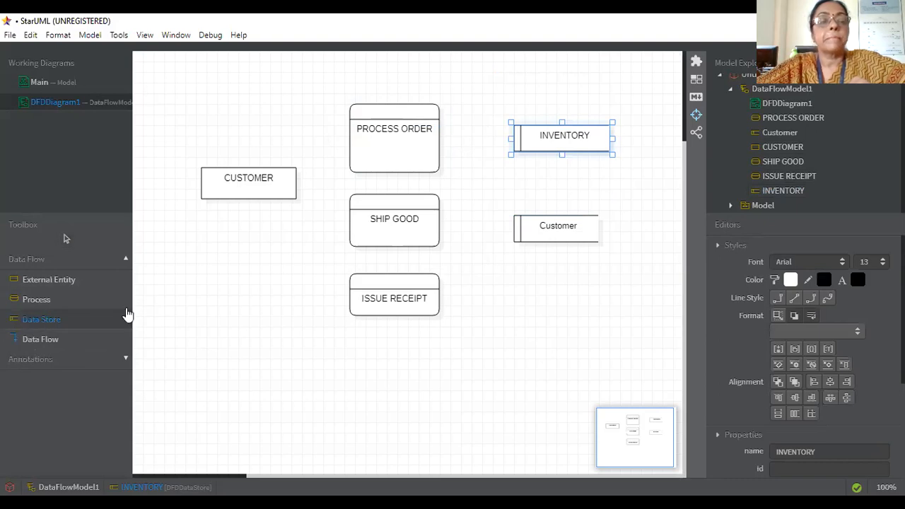
drag(516, 289, 615, 333)
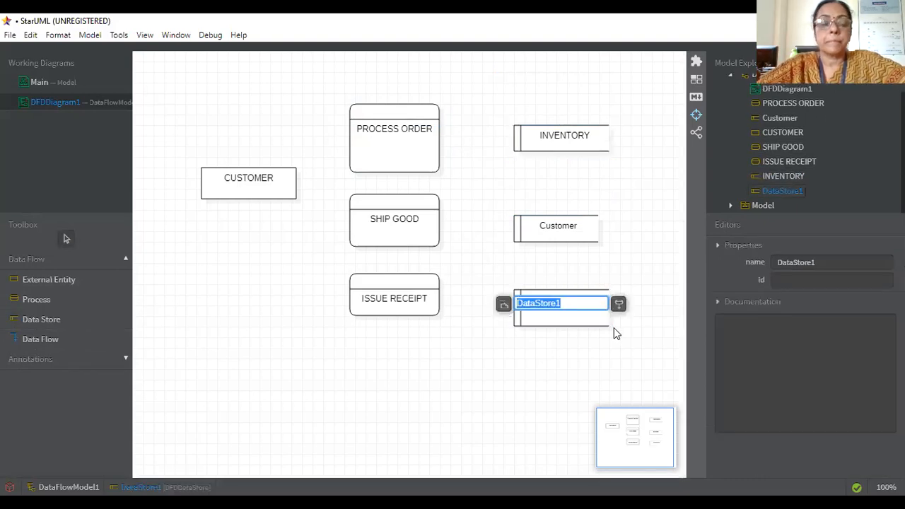
text(TRANS)
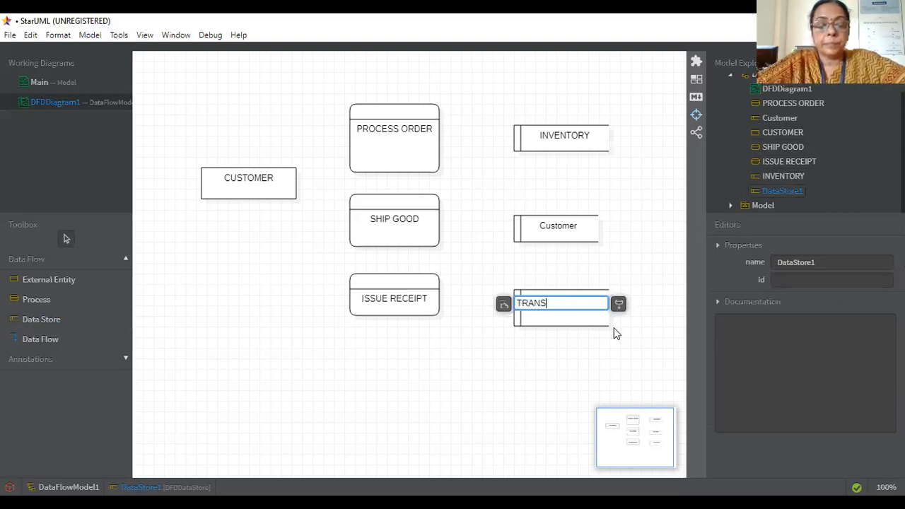
text(ACTION)
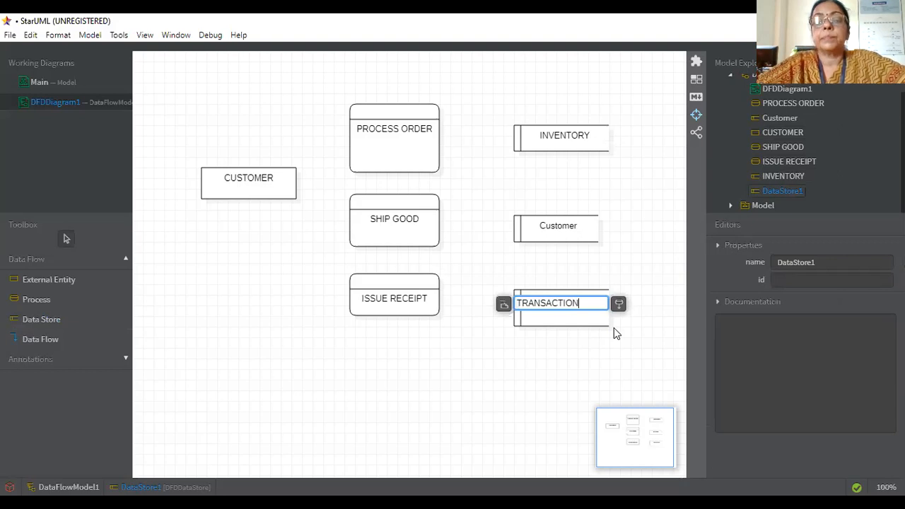
click(455, 447)
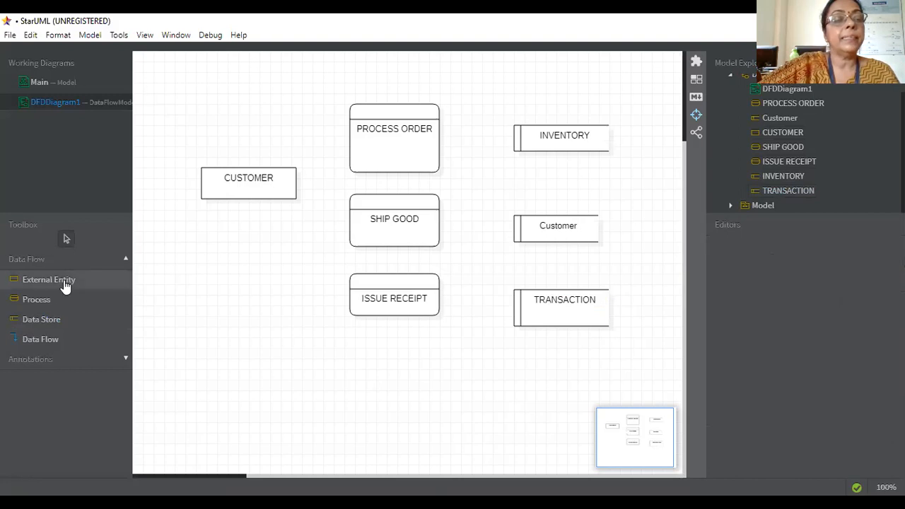
- Connect the CUSTOMER entity to the PROCESS ORDER process with a data flow named "order information"
click(53, 339)
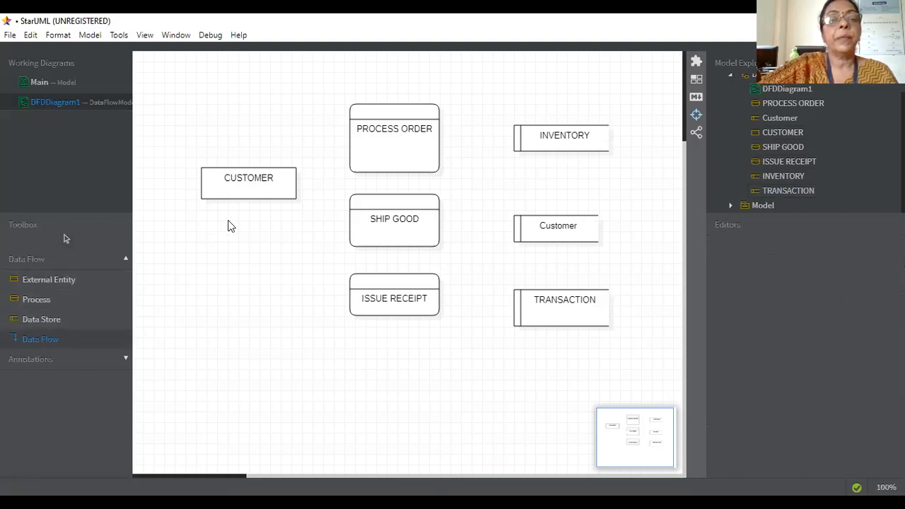
drag(258, 166, 349, 138)
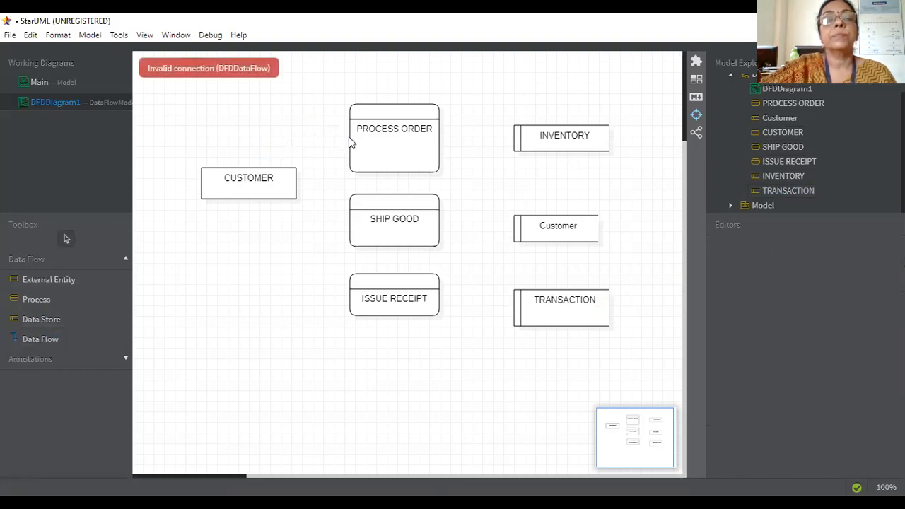
click(53, 340)
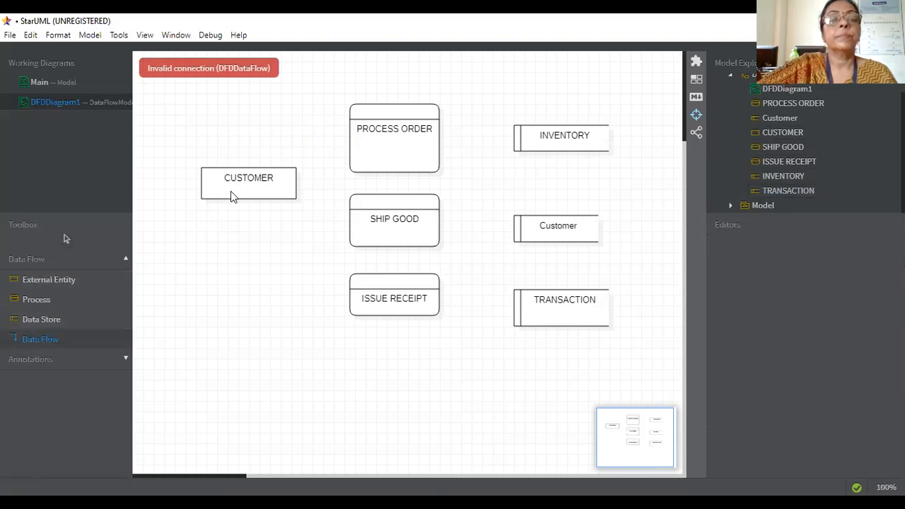
drag(253, 167, 355, 150)
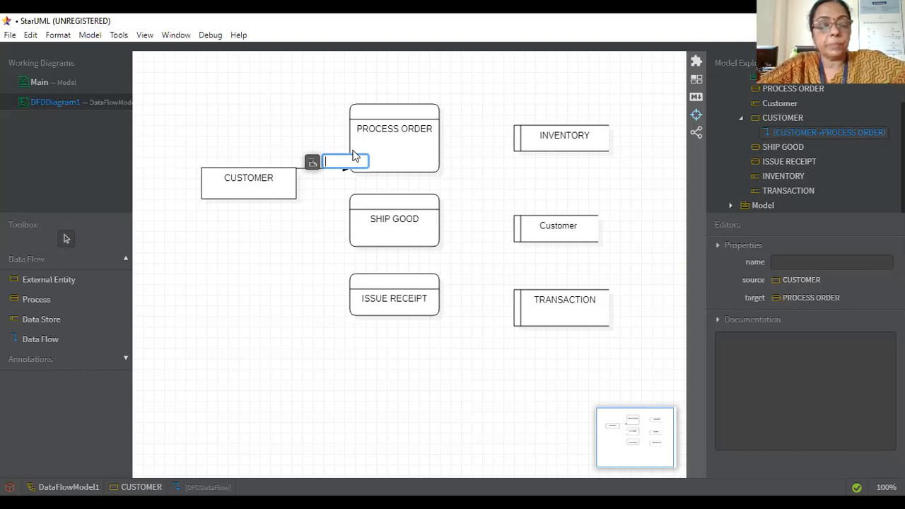
text(ord)
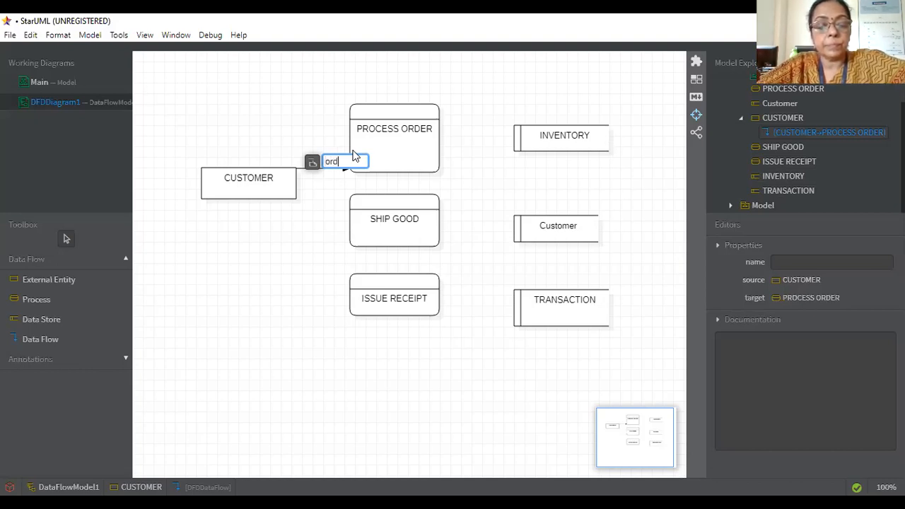
text(er in)
text(formatio)
text(n)
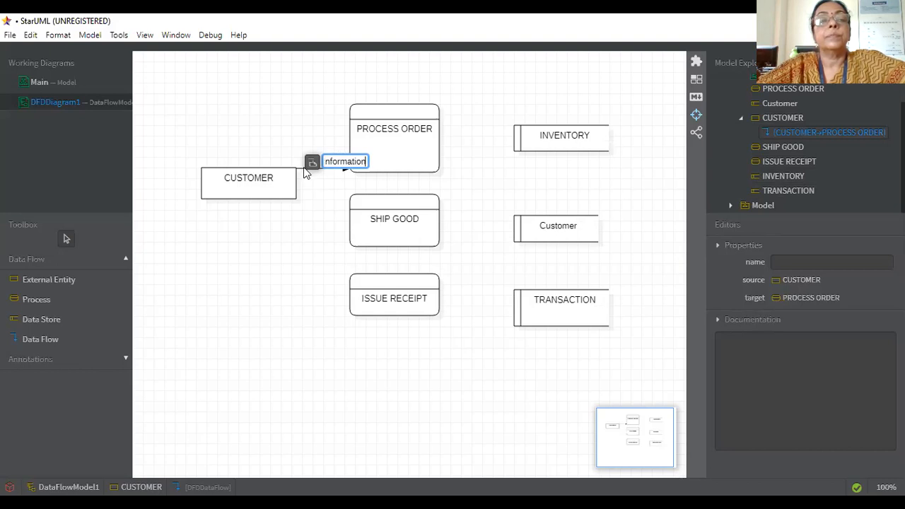
key(Return)
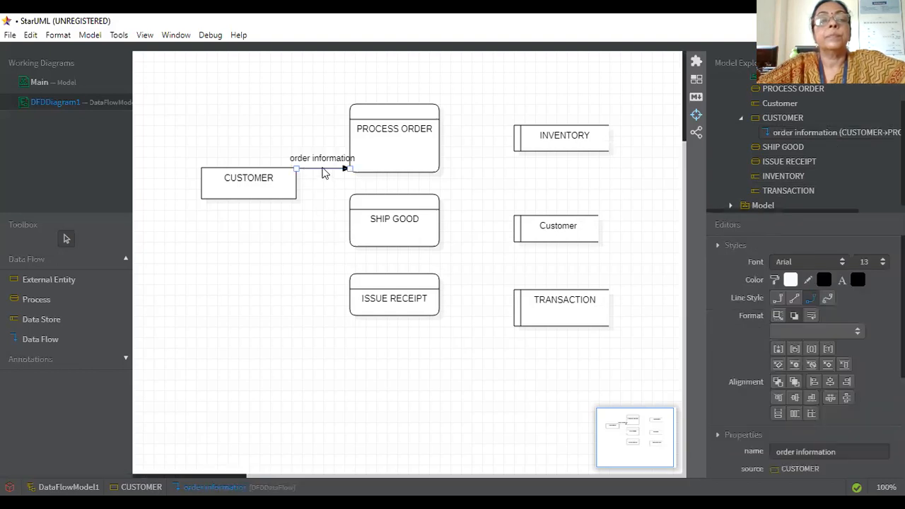
- Reroute the "order information" data flow so it rises from the top edge of CUSTOMER and bends across to PROCESS ORDER
drag(323, 170, 297, 140)
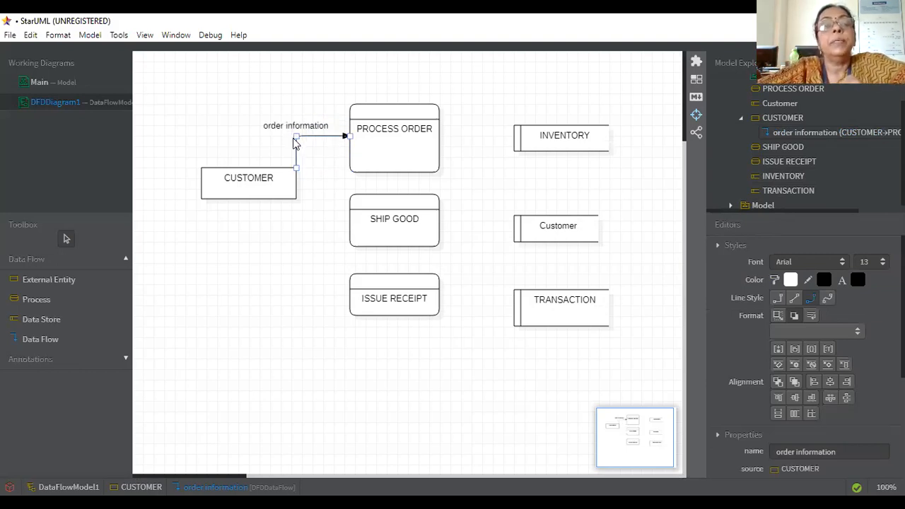
drag(297, 156, 272, 155)
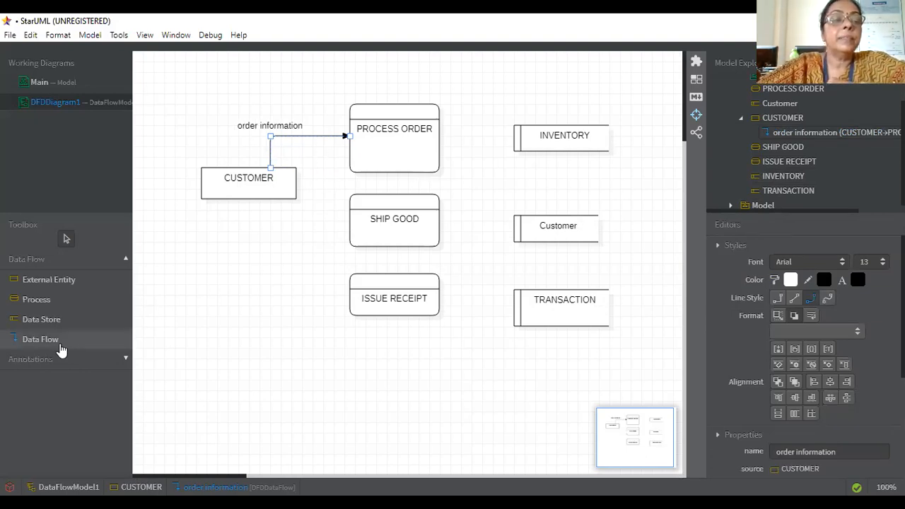
click(61, 343)
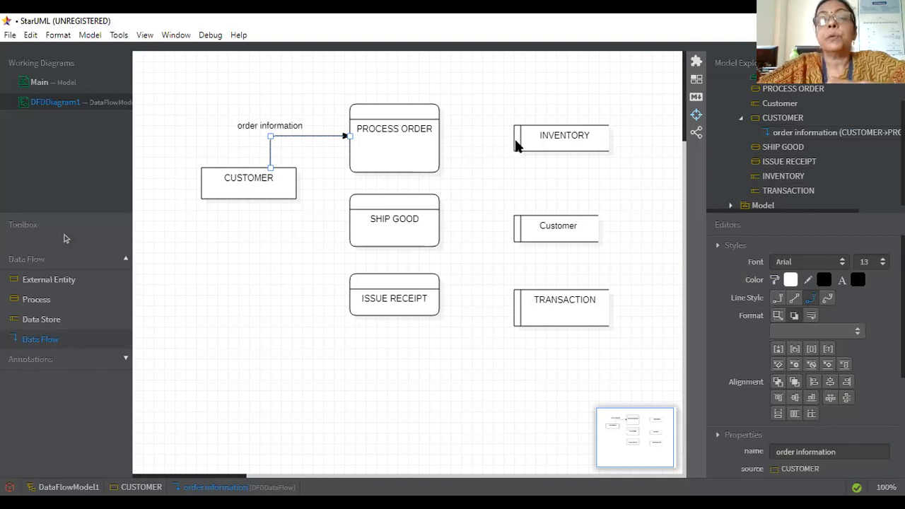
drag(468, 148, 441, 137)
drag(443, 140, 444, 140)
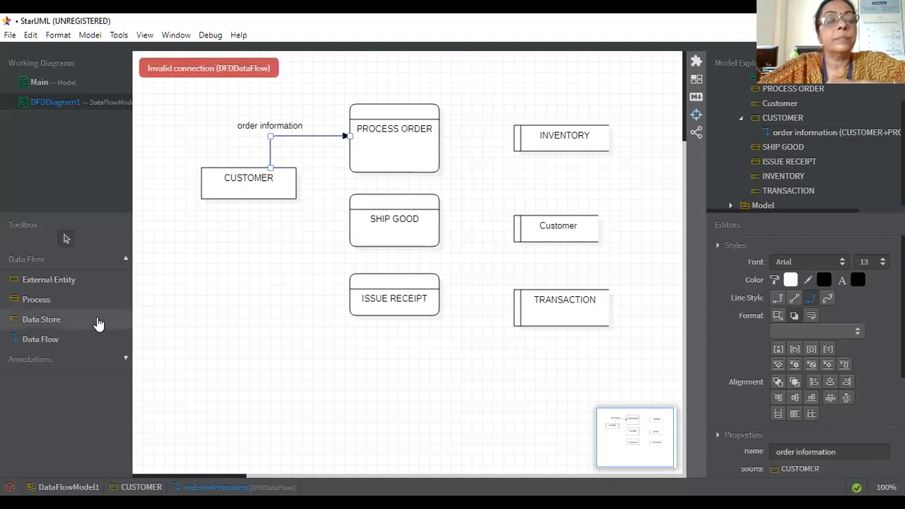
- Connect the INVENTORY data store to the PROCESS ORDER process with a data flow named "check item"
click(65, 339)
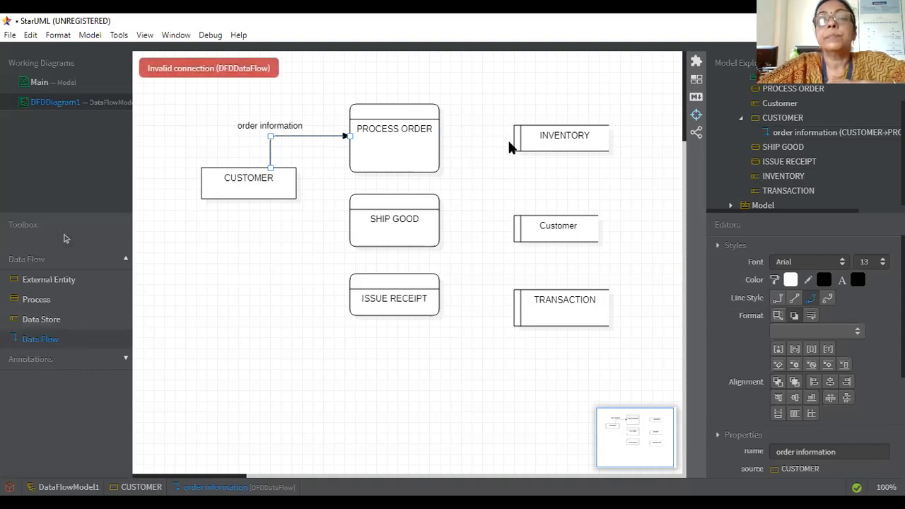
drag(514, 145, 432, 135)
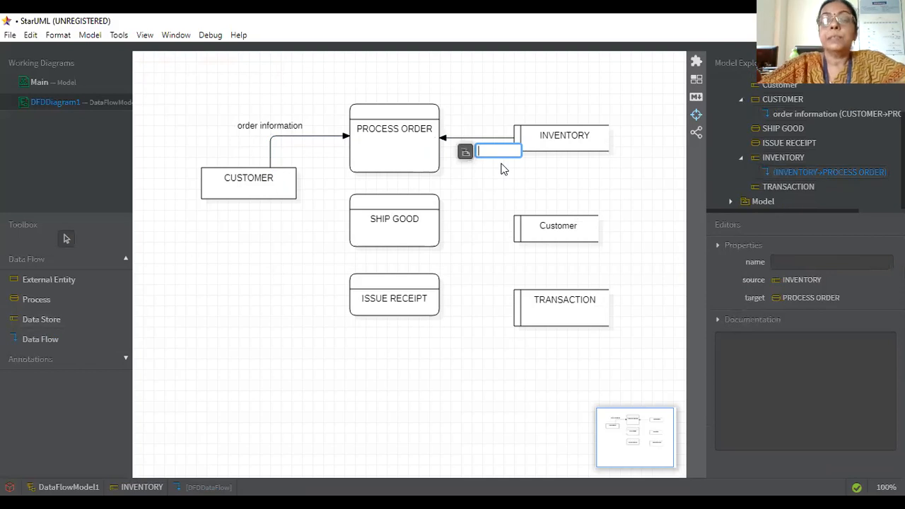
text(che)
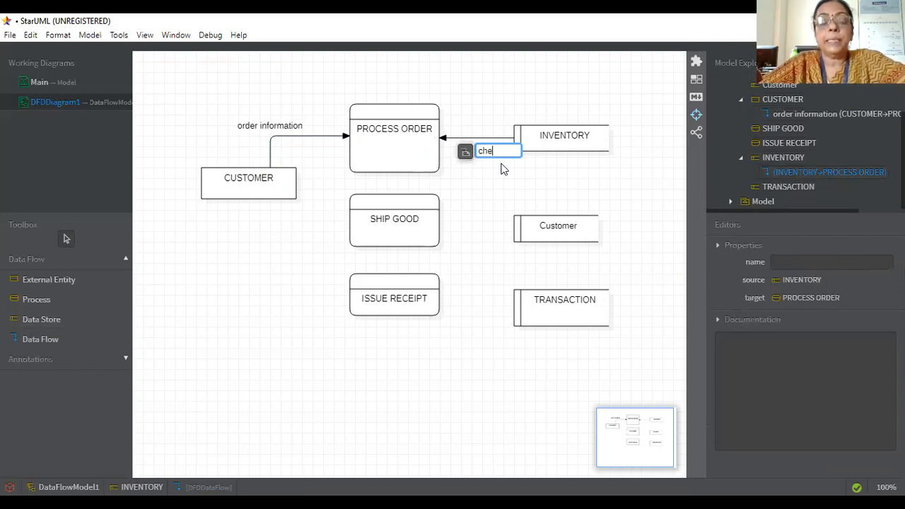
text(ck item)
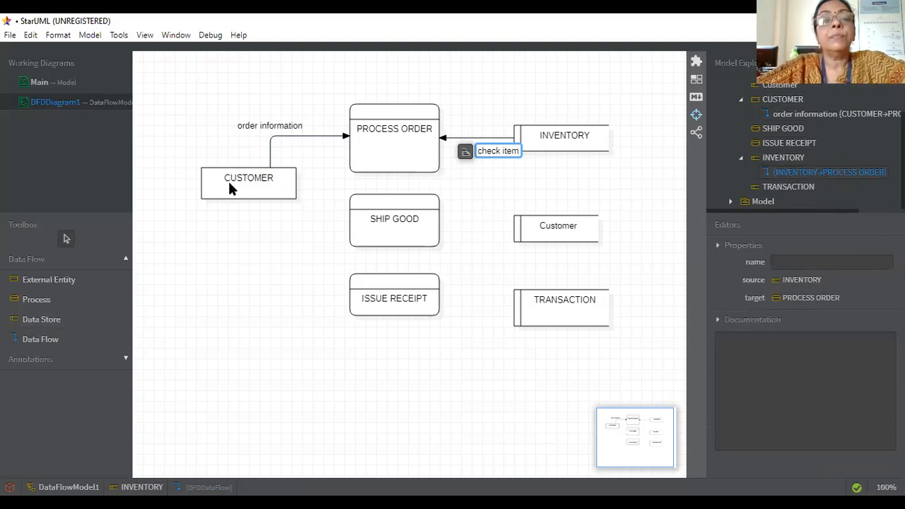
- Connect the Customer data store to PROCESS ORDER with a data flow named "valid", routed clear of the SHIP GOOD process
click(47, 343)
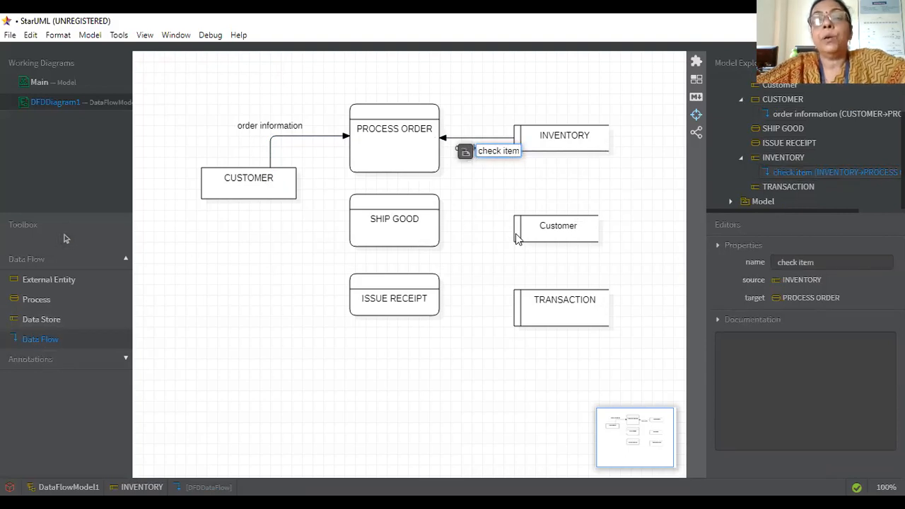
drag(515, 238, 438, 168)
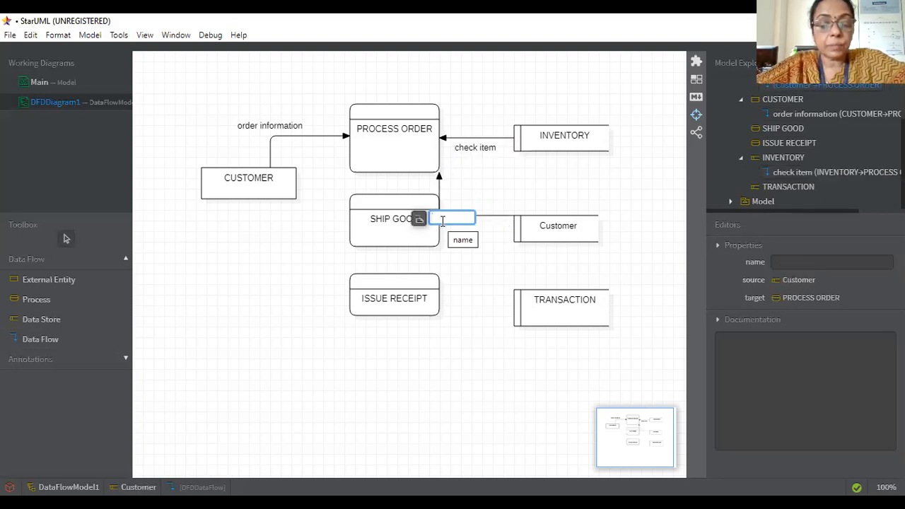
text(verif)
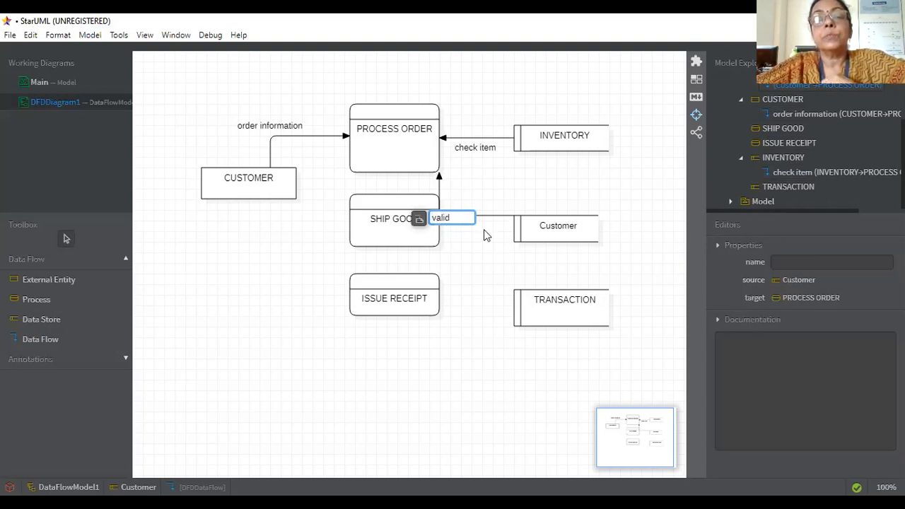
key(Return)
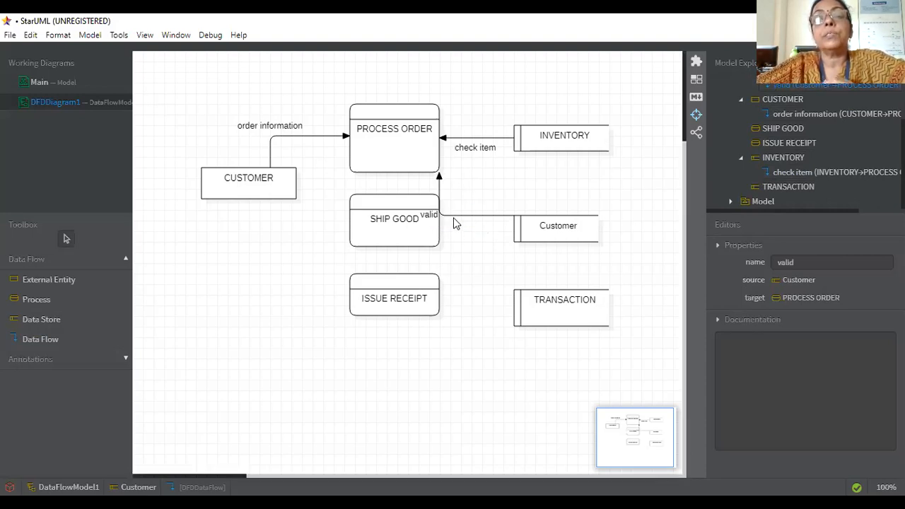
drag(458, 215, 523, 188)
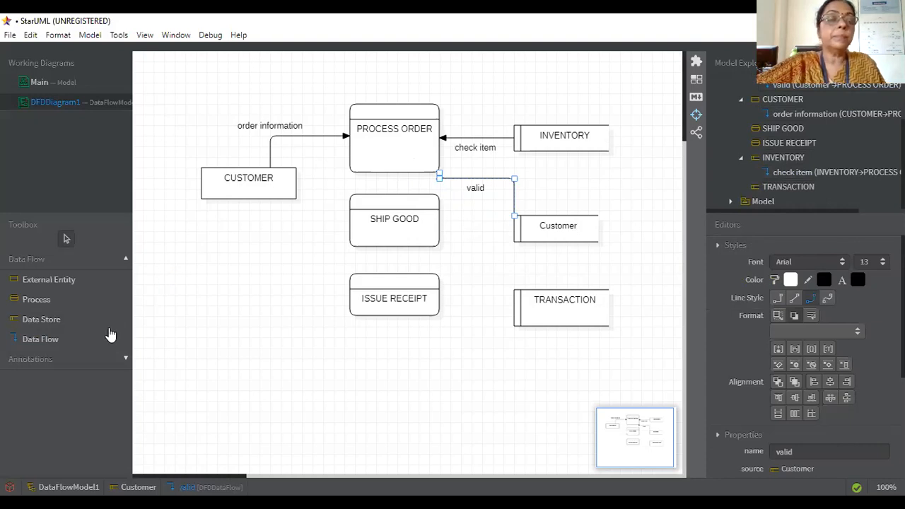
- Connect the PROCESS ORDER process to the SHIP GOOD process with a data flow named "ship item"
click(60, 342)
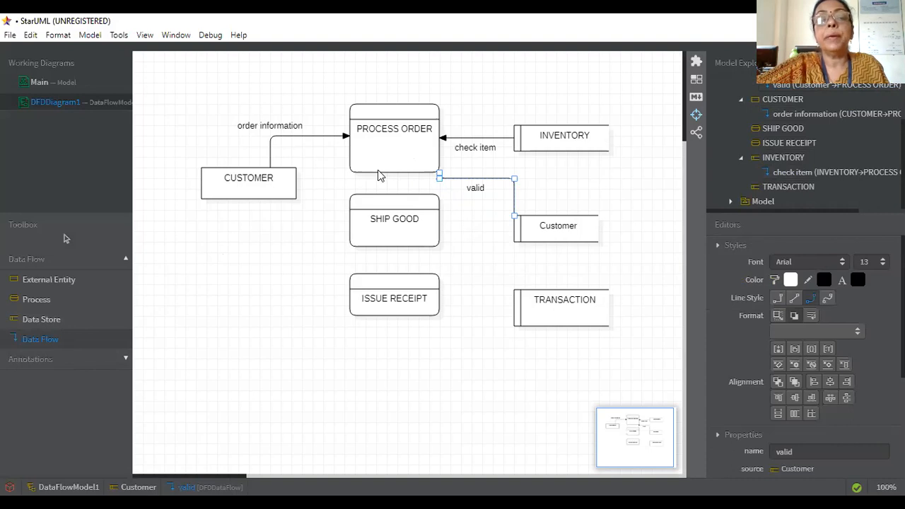
drag(379, 171, 377, 197)
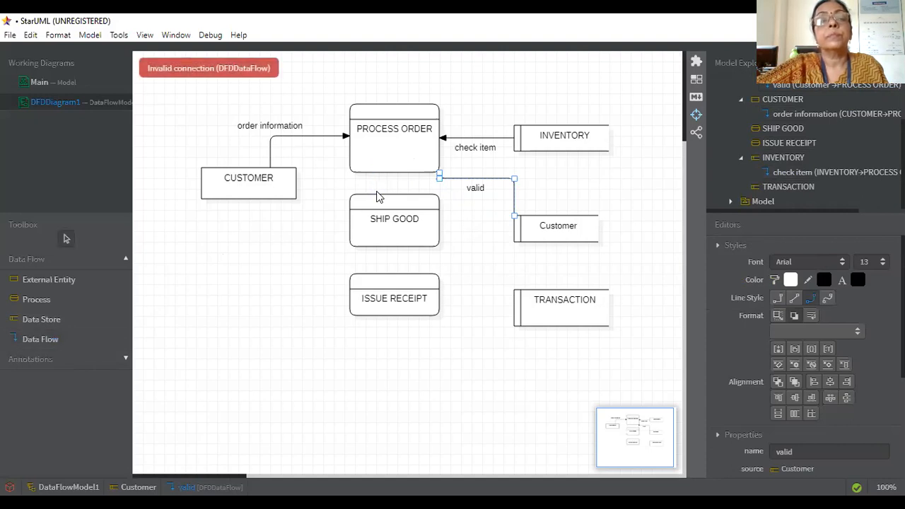
click(47, 339)
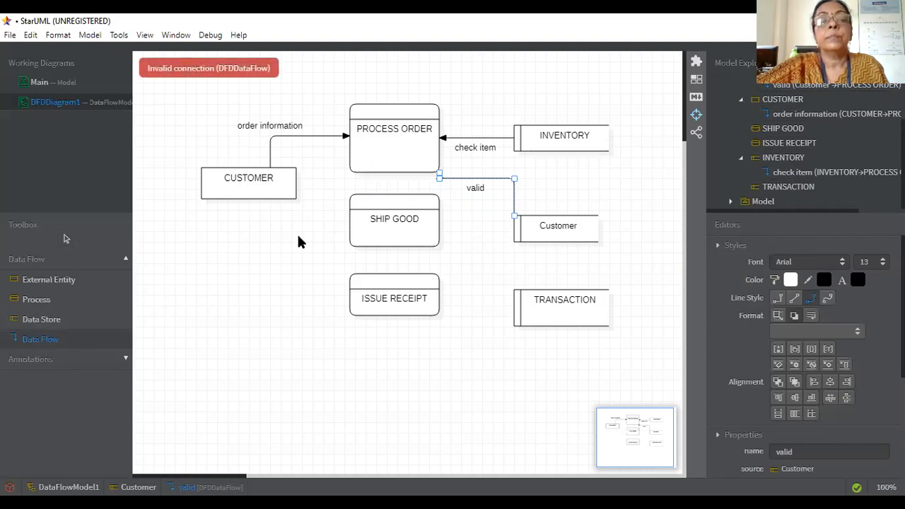
drag(381, 163, 386, 217)
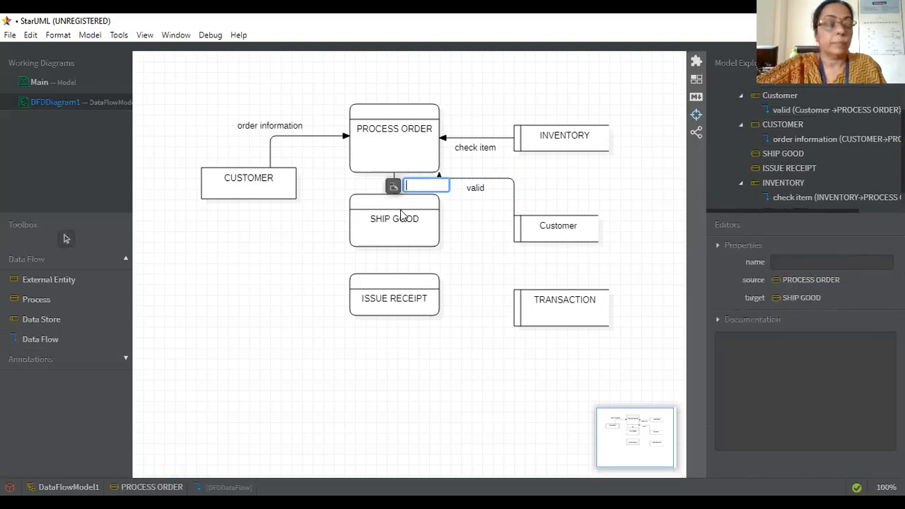
text(ship item)
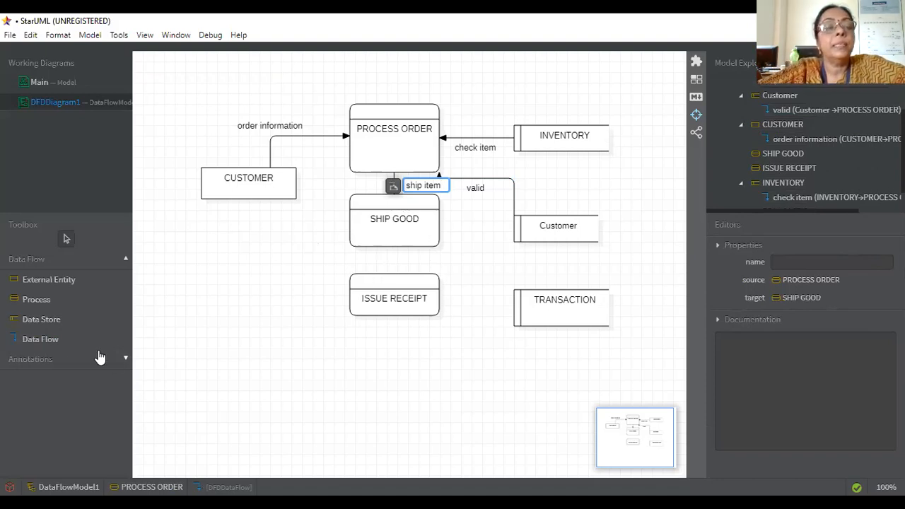
- Connect PROCESS ORDER to the TRANSACTION data store with an unnamed data flow, routing its vertical segment between the processes and data stores
click(51, 344)
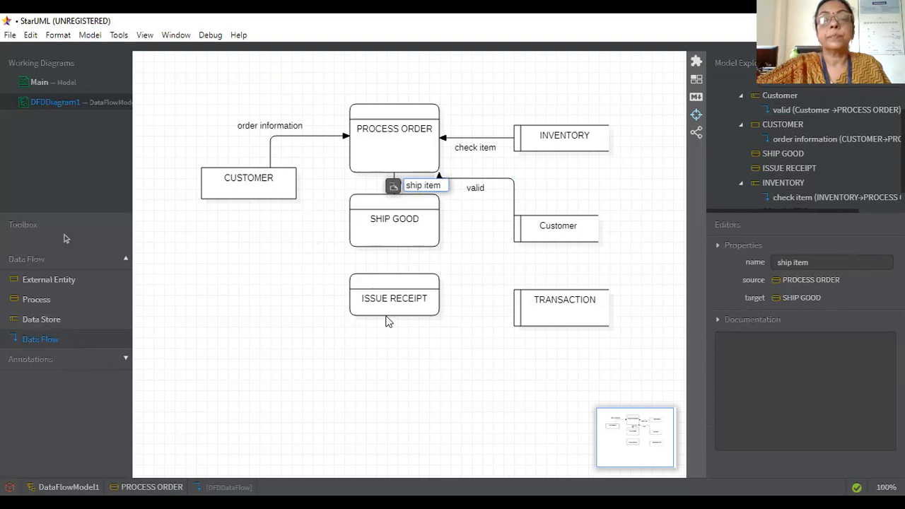
drag(481, 218, 533, 299)
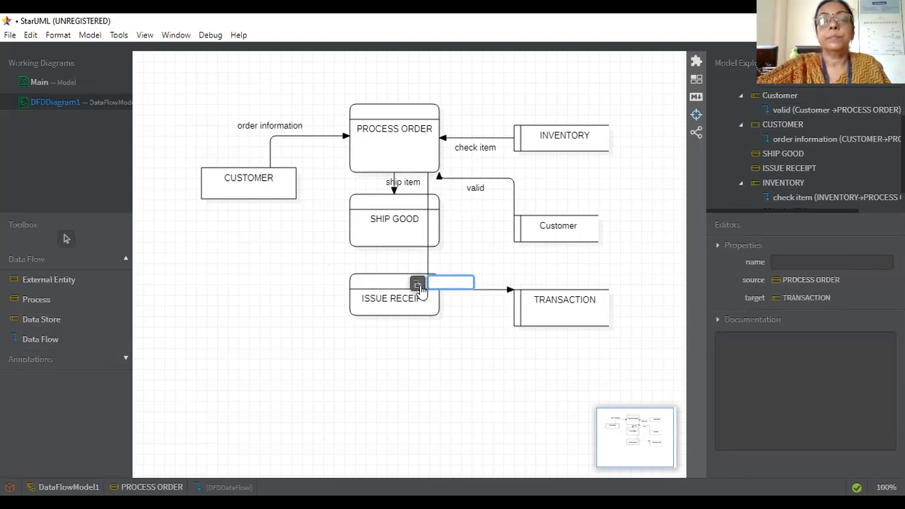
drag(429, 261, 475, 263)
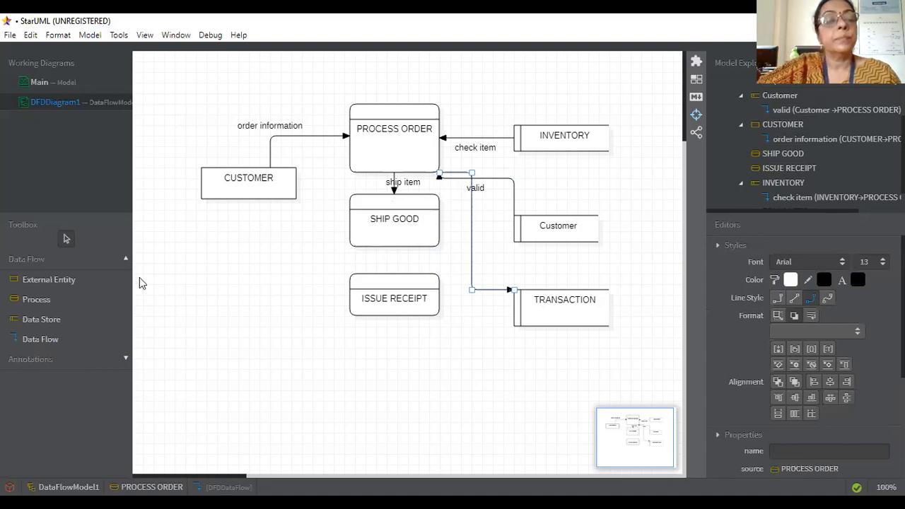
- Connect the SHIP GOOD process to the INVENTORY data store with a data flow named "update product"
click(57, 340)
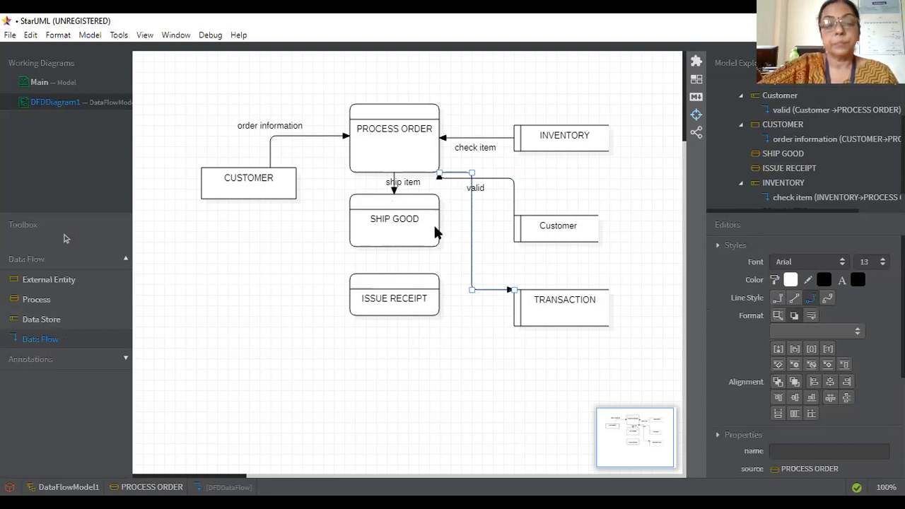
drag(435, 227, 535, 149)
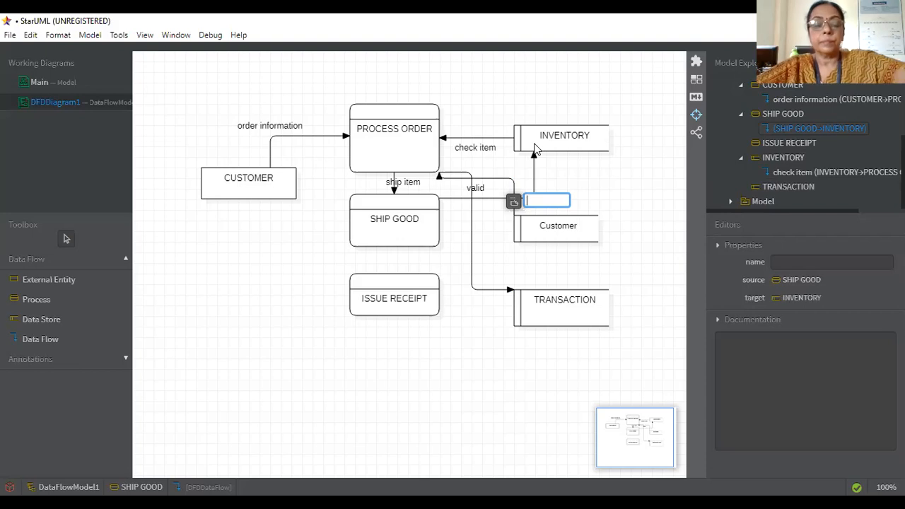
text(p)
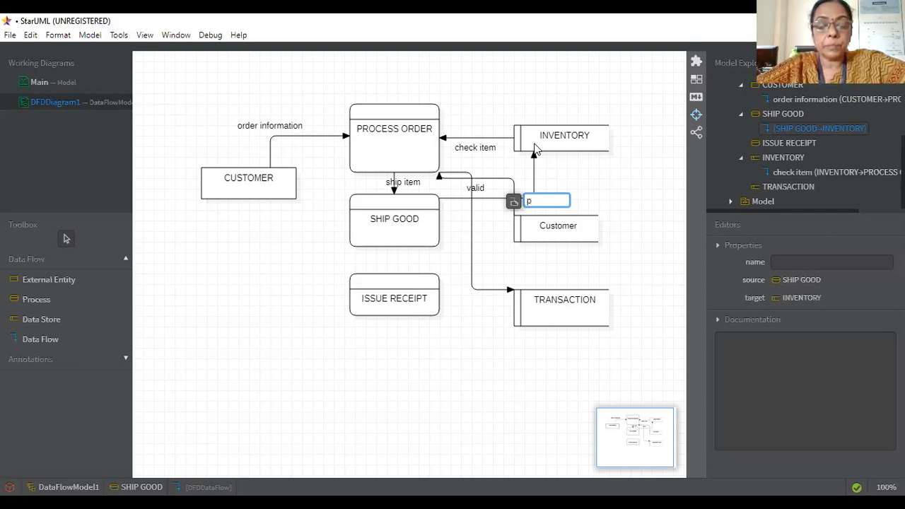
key(BackSpace)
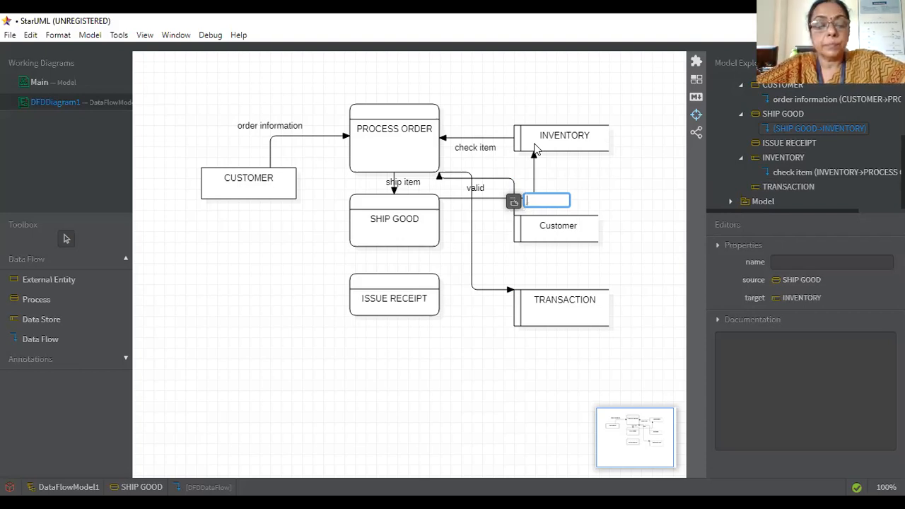
text(up)
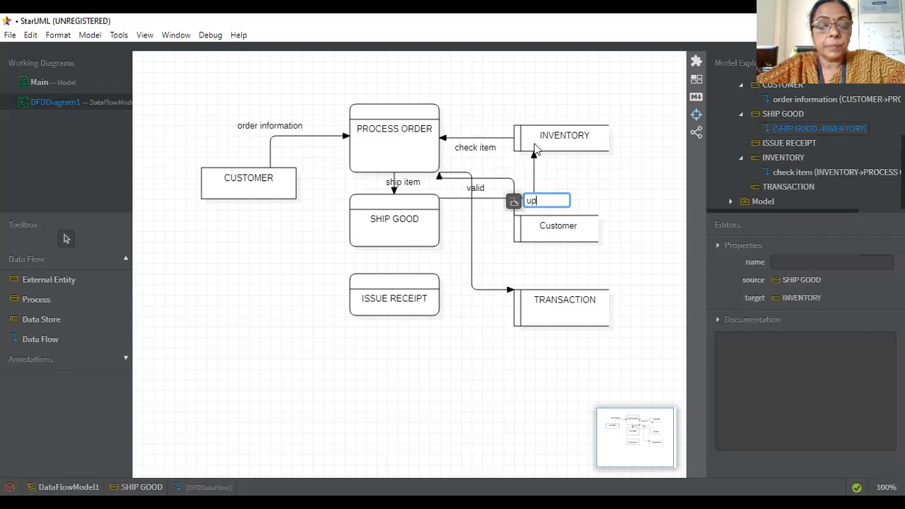
text(date)
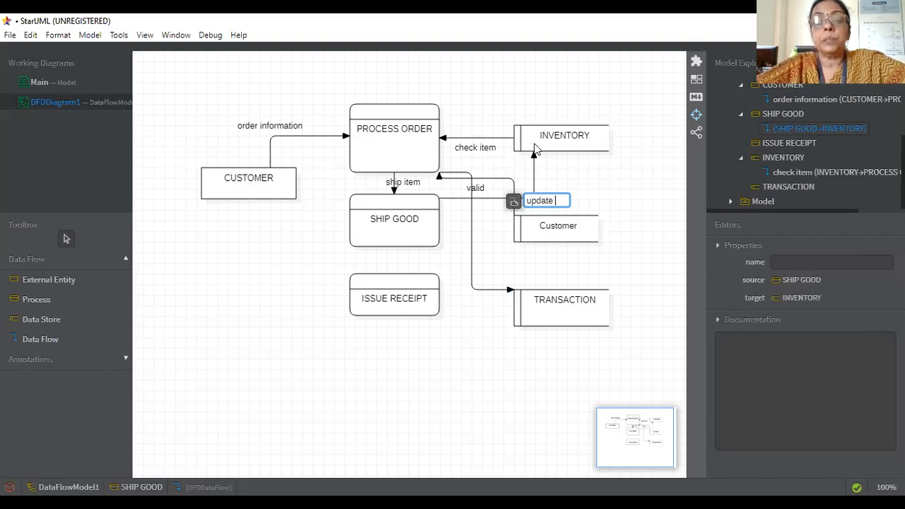
text( prod)
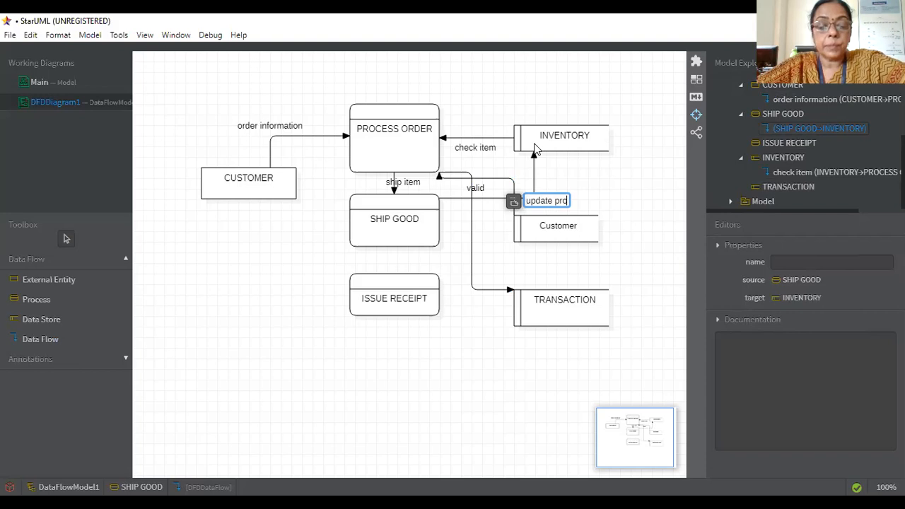
text(uct)
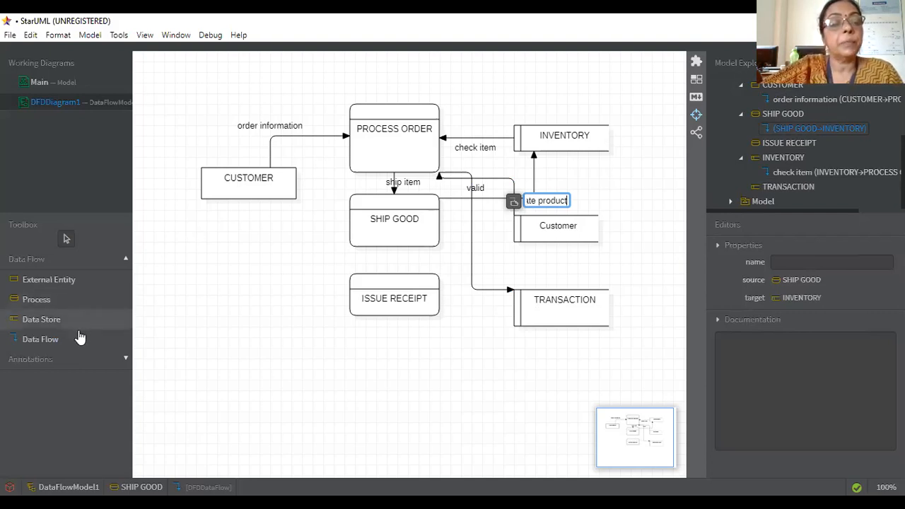
- Add unnamed data flows from the TRANSACTION data store to ISSUE RECEIPT and from ISSUE RECEIPT to the CUSTOMER entity
click(46, 341)
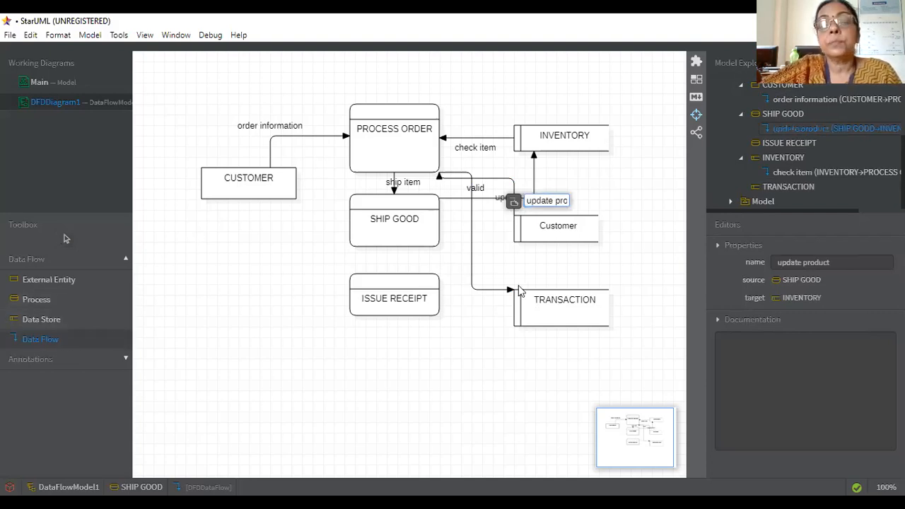
drag(515, 309, 434, 308)
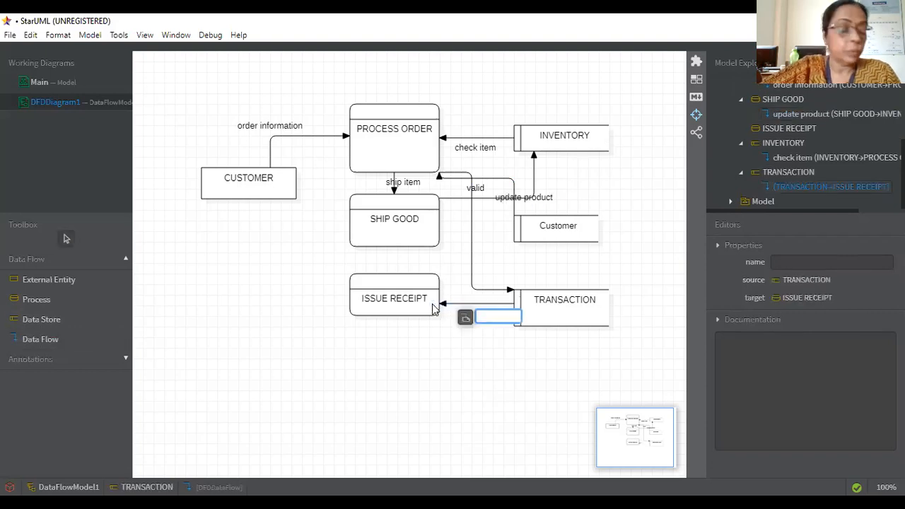
click(35, 342)
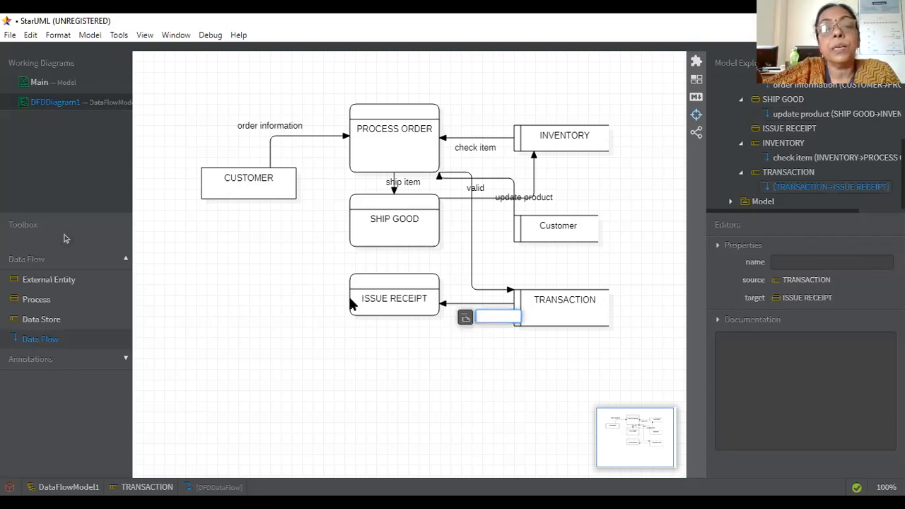
drag(355, 299, 260, 182)
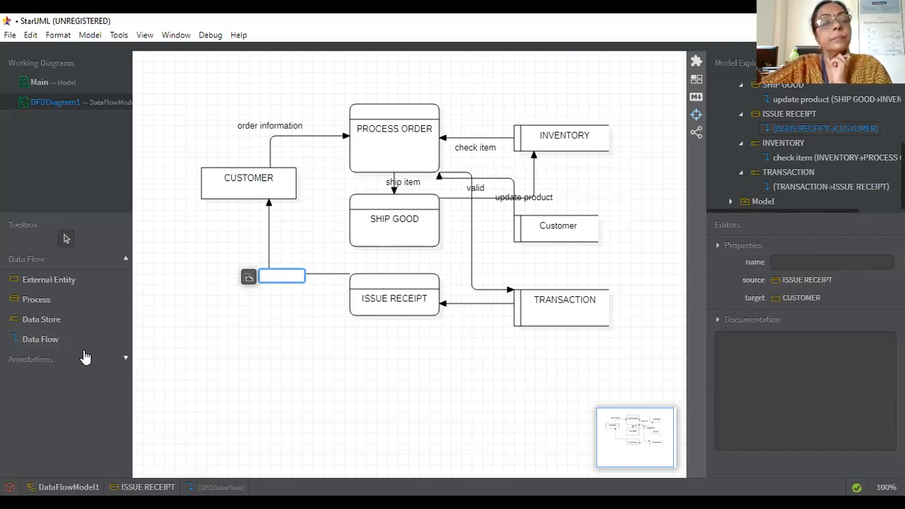
- Connect the TRANSACTION data store to the SHIP GOOD process with an unnamed data flow
click(53, 343)
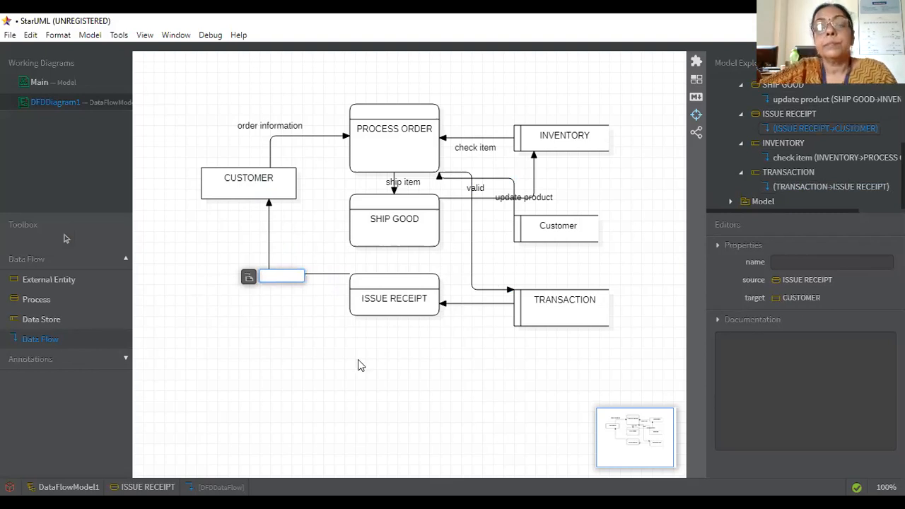
drag(522, 305, 429, 240)
drag(429, 239, 429, 240)
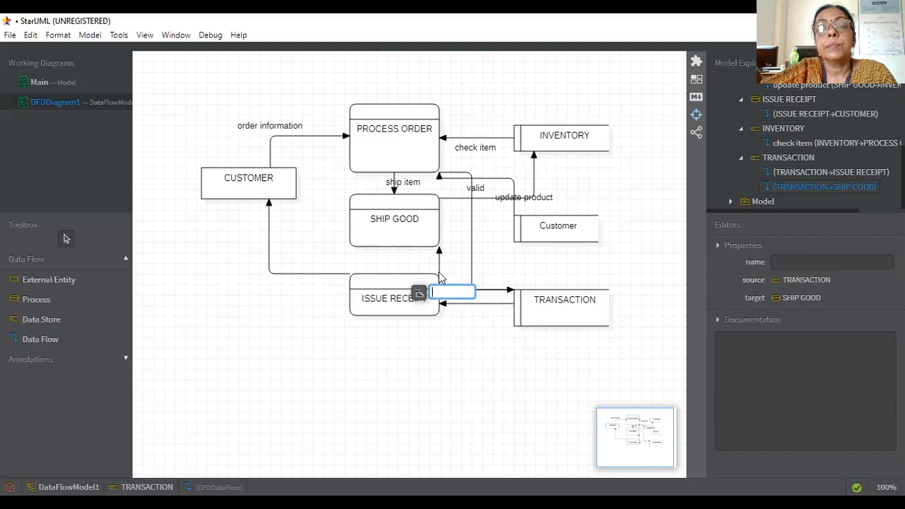
- Route the vertical segment of the TRANSACTION to SHIP GOOD data flow just right of the ISSUE RECEIPT process
double_click(439, 272)
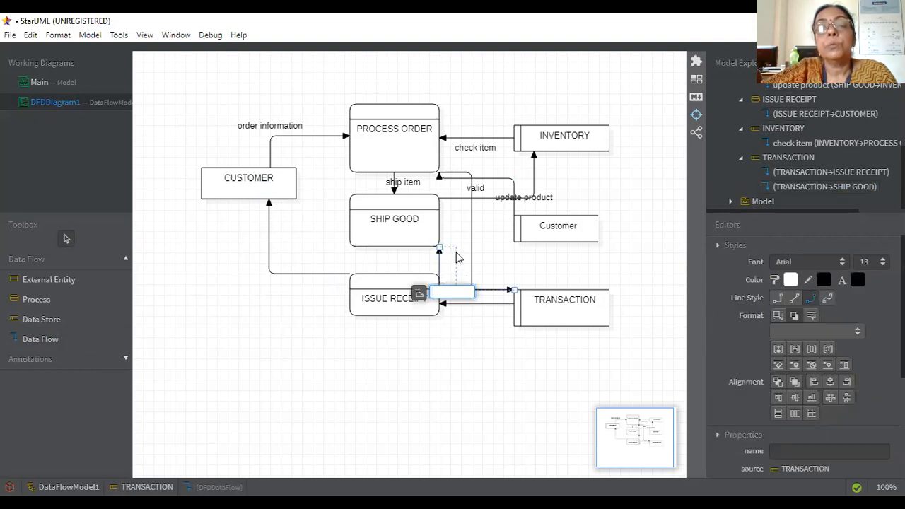
click(456, 258)
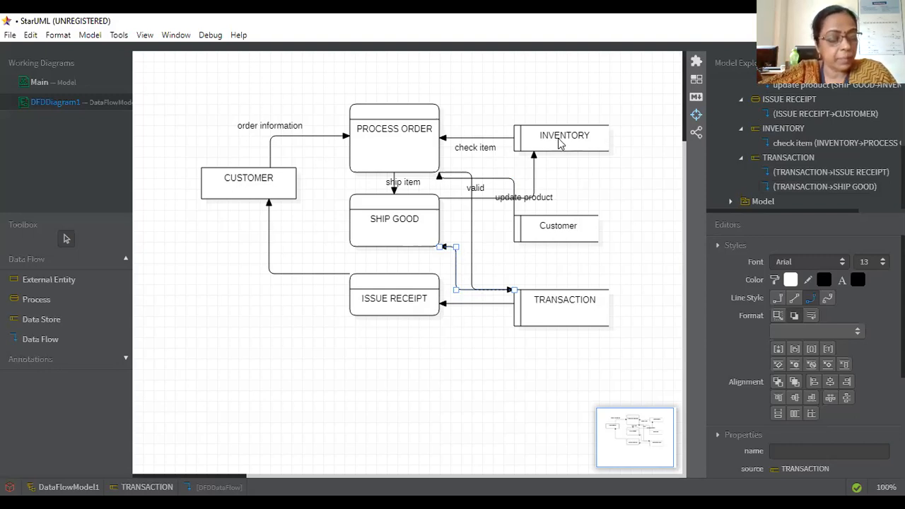
- Move the Customer data store above the INVENTORY data store
click(558, 231)
right_click(559, 228)
key(Escape)
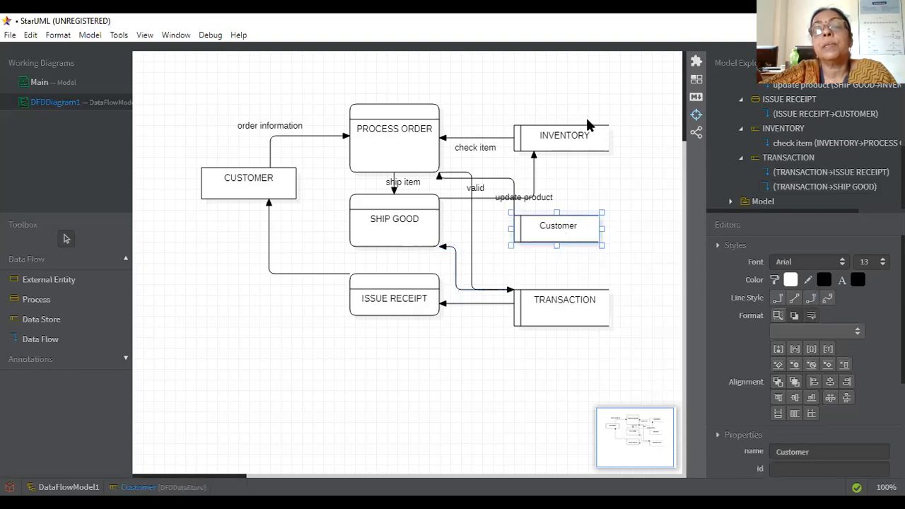
right_click(571, 95)
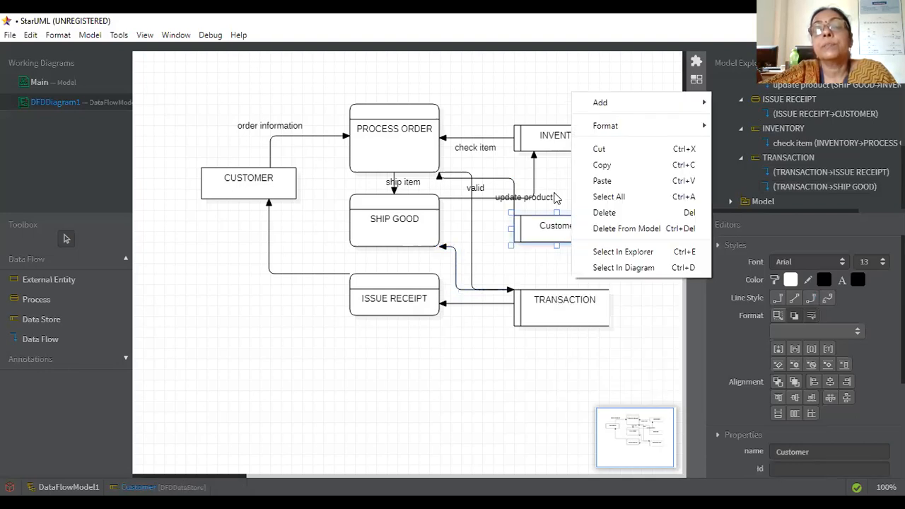
click(550, 215)
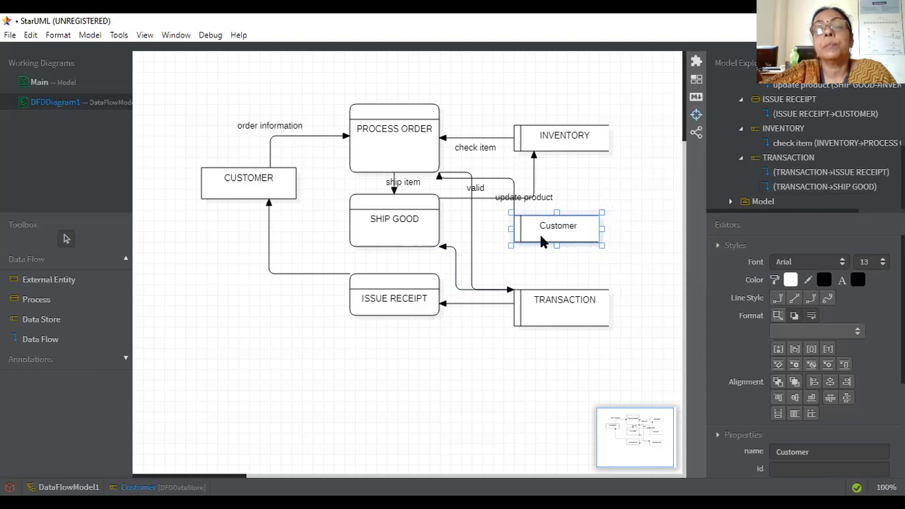
right_click(541, 240)
click(528, 216)
drag(528, 216, 556, 78)
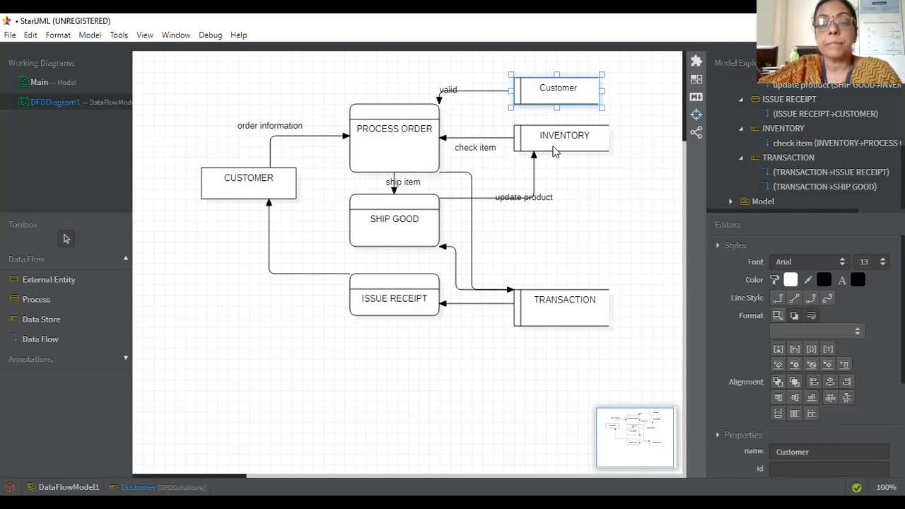
- Move the INVENTORY data store below TRANSACTION, and shift the ISSUE RECEIPT process down and slightly left
drag(555, 152, 522, 396)
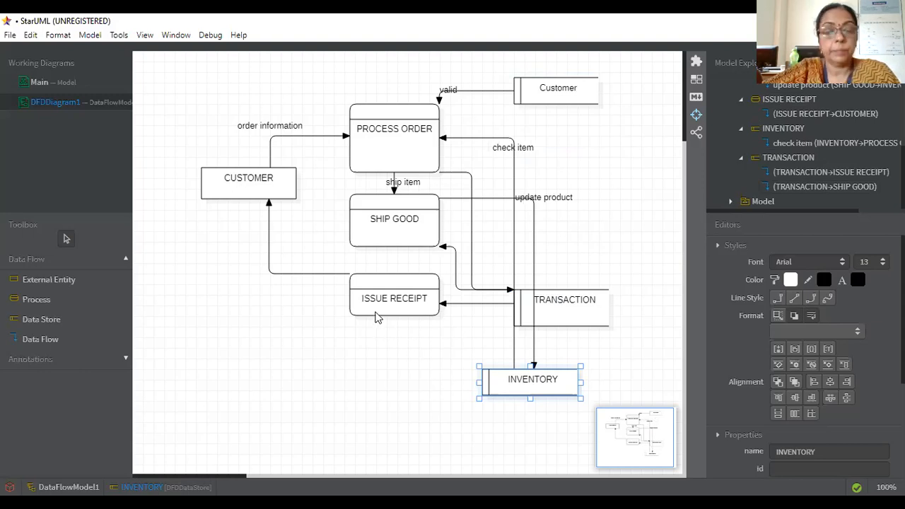
drag(367, 314, 343, 368)
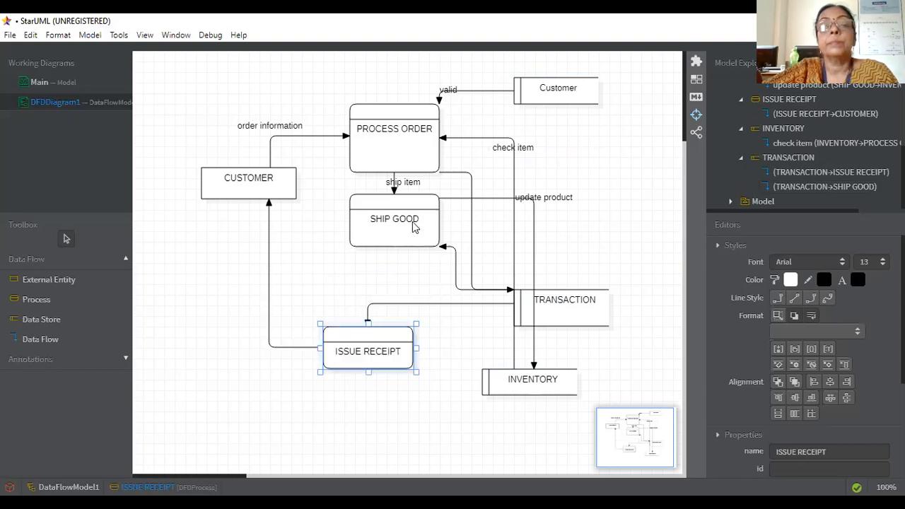
- Move SHIP GOOD to the right side of the diagram, and place the TRANSACTION data store between PROCESS ORDER and ISSUE RECEIPT
drag(415, 227, 598, 230)
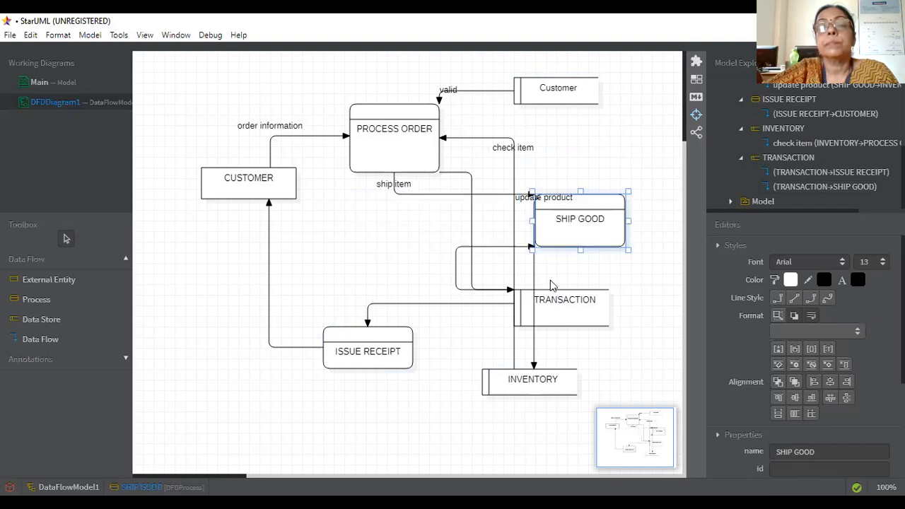
click(553, 306)
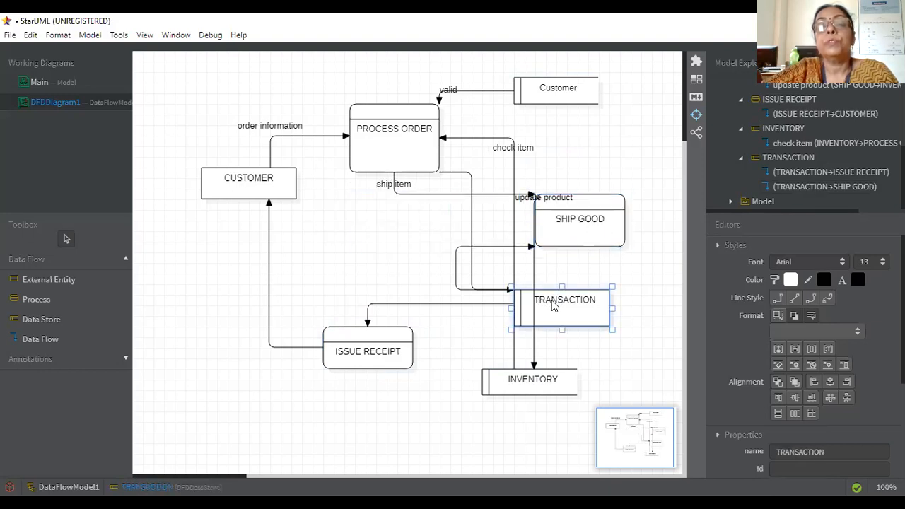
right_click(388, 239)
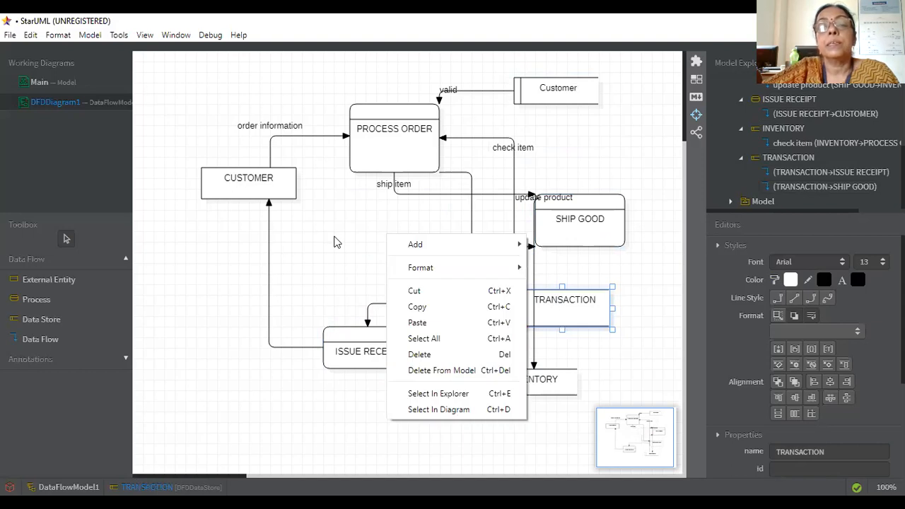
click(581, 295)
drag(582, 295, 391, 228)
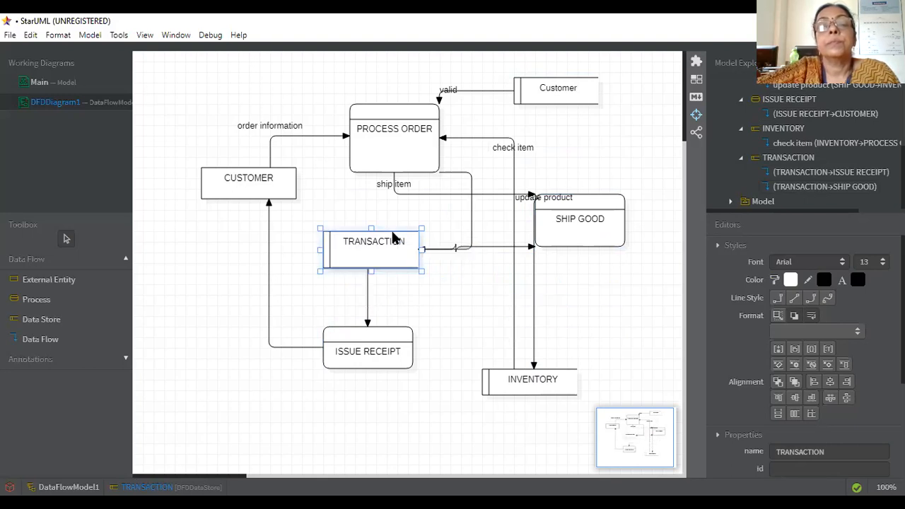
- Lower the ISSUE RECEIPT process beneath TRANSACTION, and move the INVENTORY data store directly above SHIP GOOD
click(385, 344)
drag(385, 344, 389, 361)
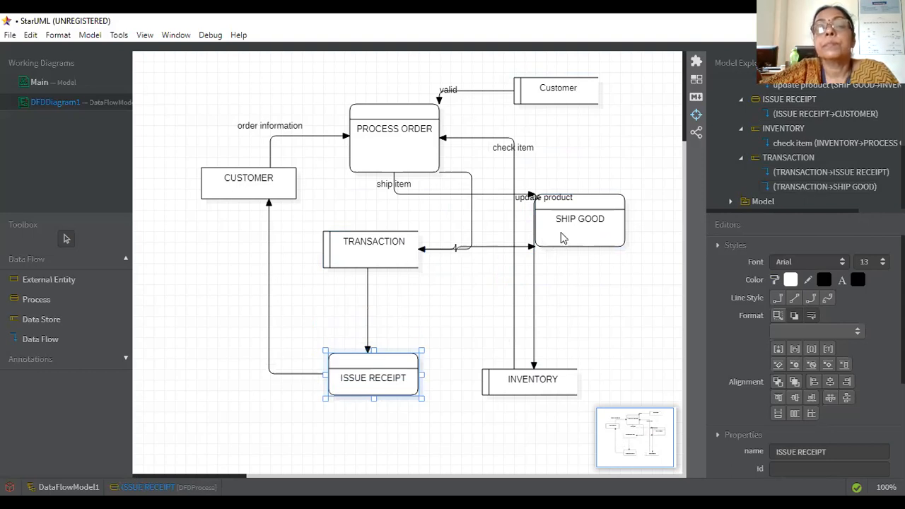
drag(563, 236, 569, 230)
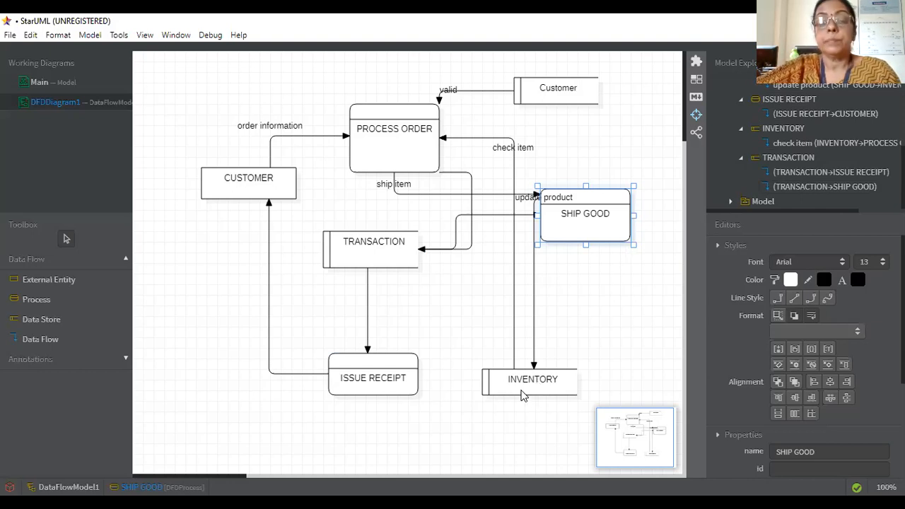
drag(538, 381, 614, 155)
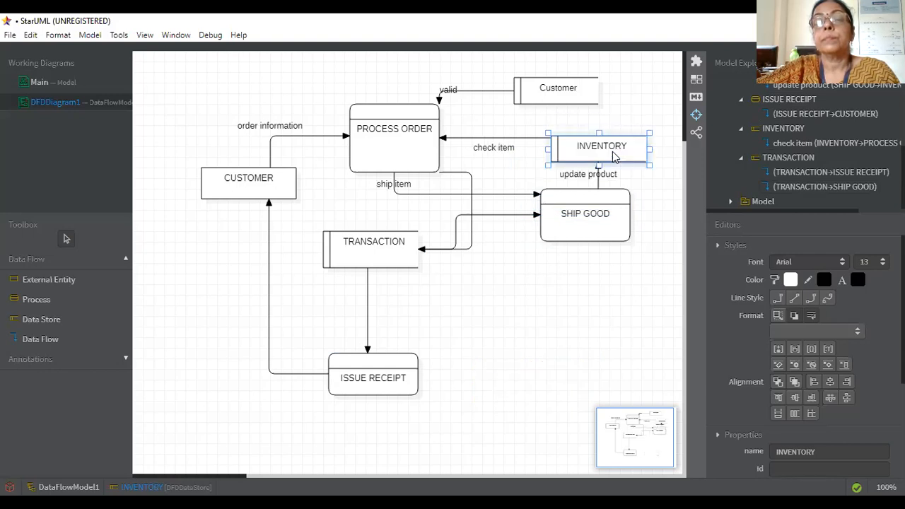
- Move the SHIP GOOD process further below INVENTORY, and shift the TRANSACTION data store slightly up and right
click(585, 224)
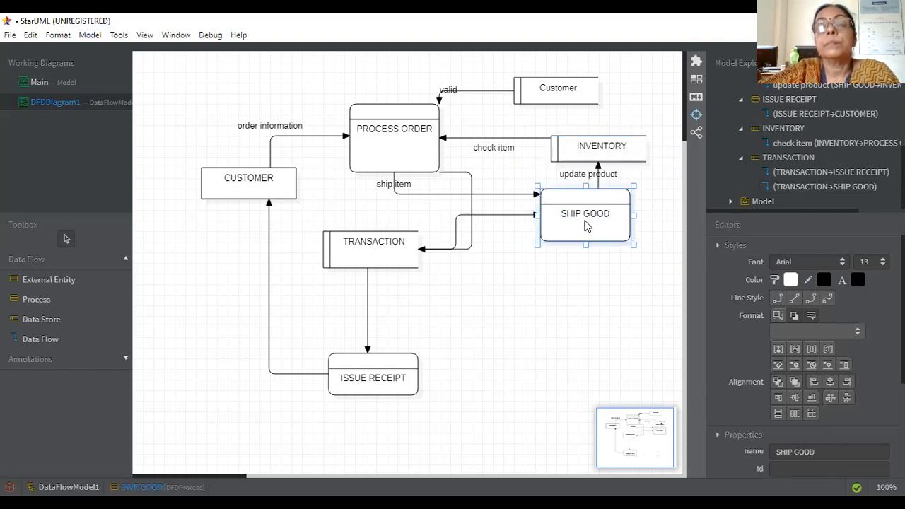
right_click(593, 298)
drag(556, 241, 539, 318)
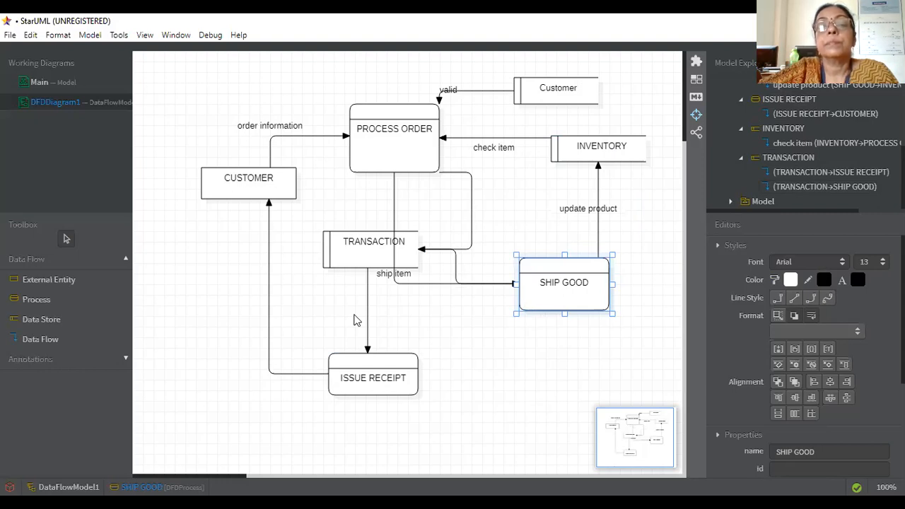
drag(549, 275, 591, 257)
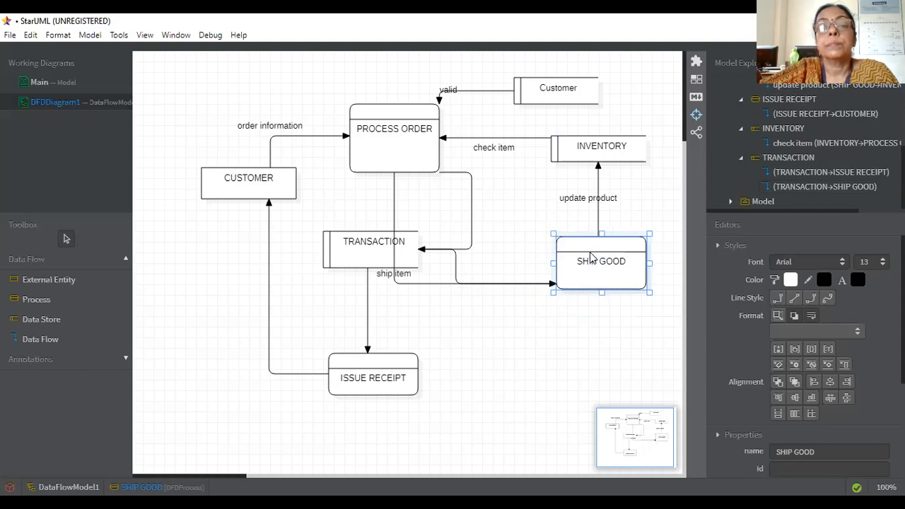
click(346, 263)
drag(380, 257, 381, 244)
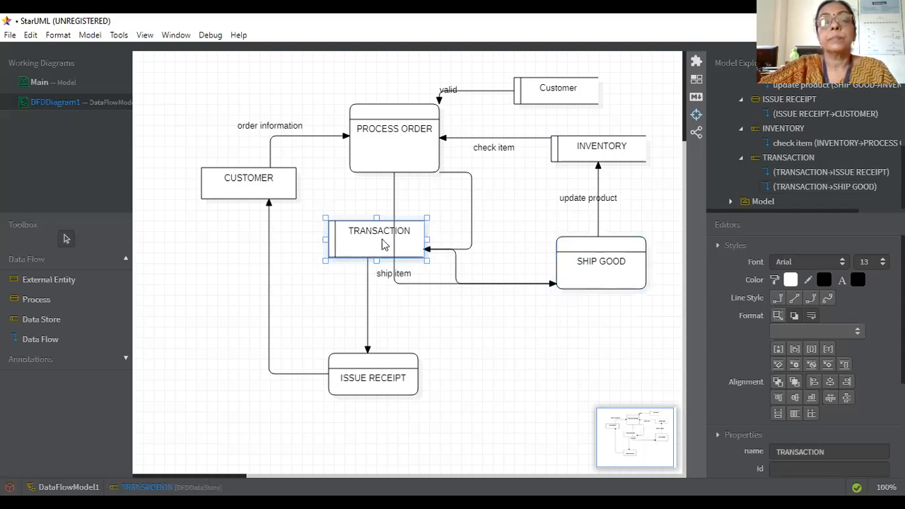
- Reroute the "ship item" data flow around the TRANSACTION data store, ending it near the upper edge of SHIP GOOD
click(438, 283)
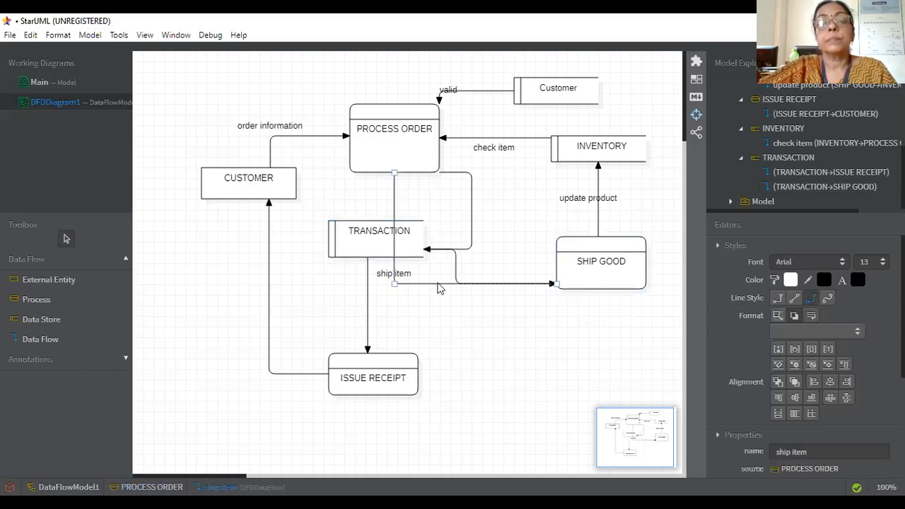
right_click(473, 244)
click(394, 282)
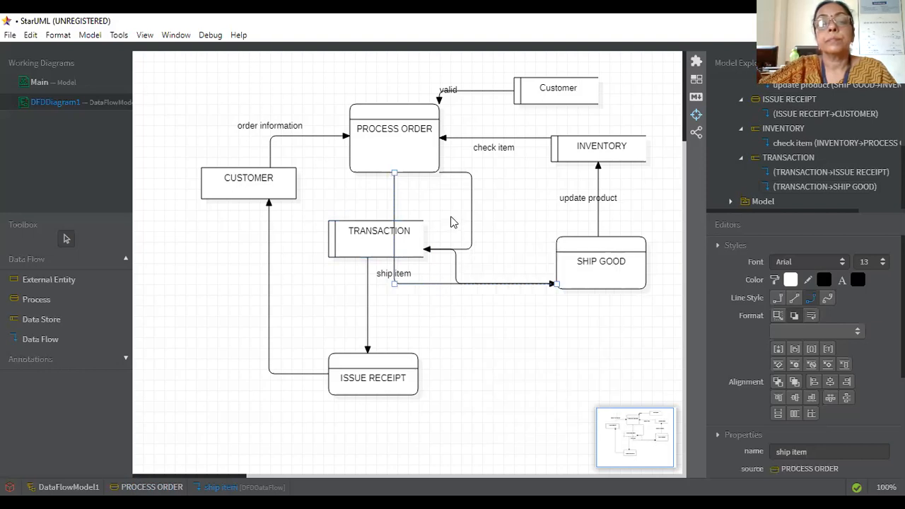
right_click(472, 226)
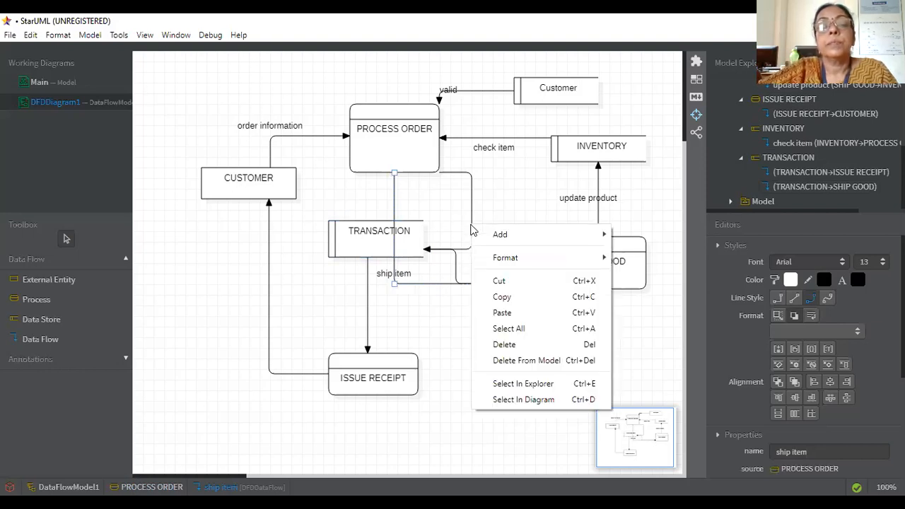
click(399, 284)
right_click(445, 288)
click(395, 284)
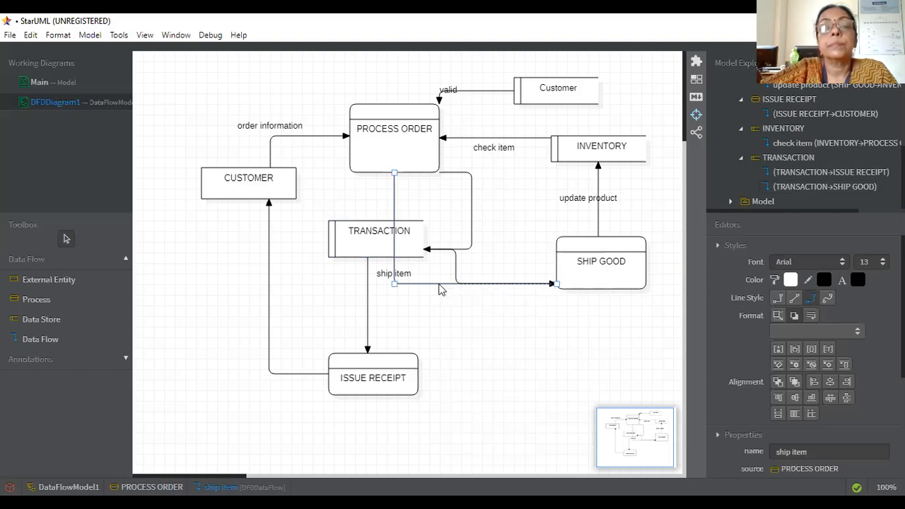
double_click(394, 284)
drag(394, 289, 473, 240)
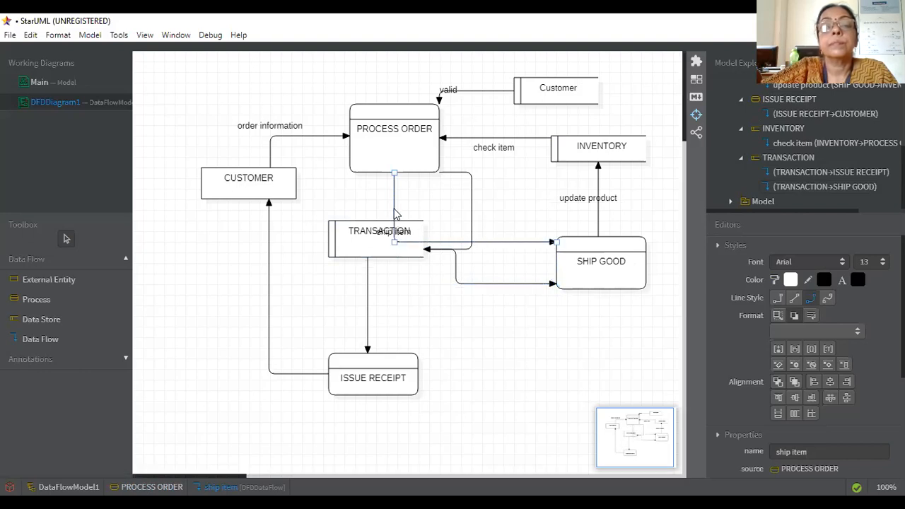
drag(466, 198, 455, 173)
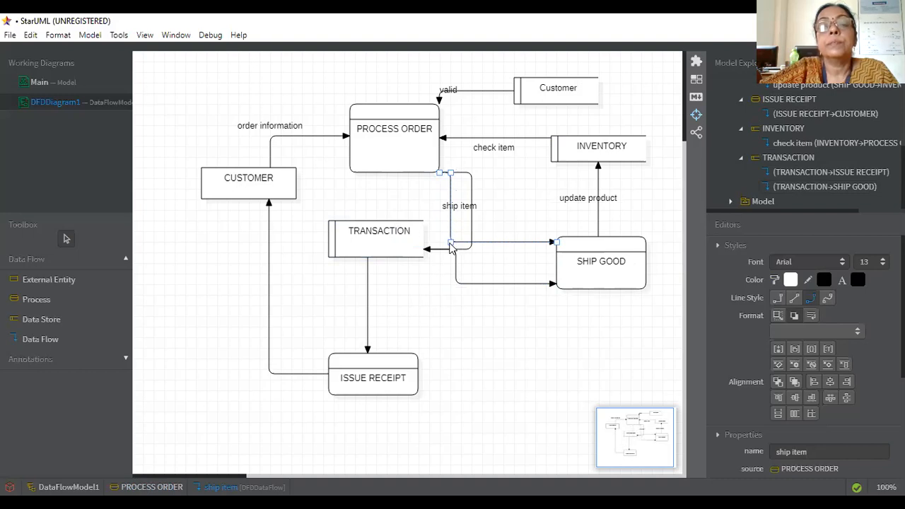
right_click(502, 171)
click(467, 204)
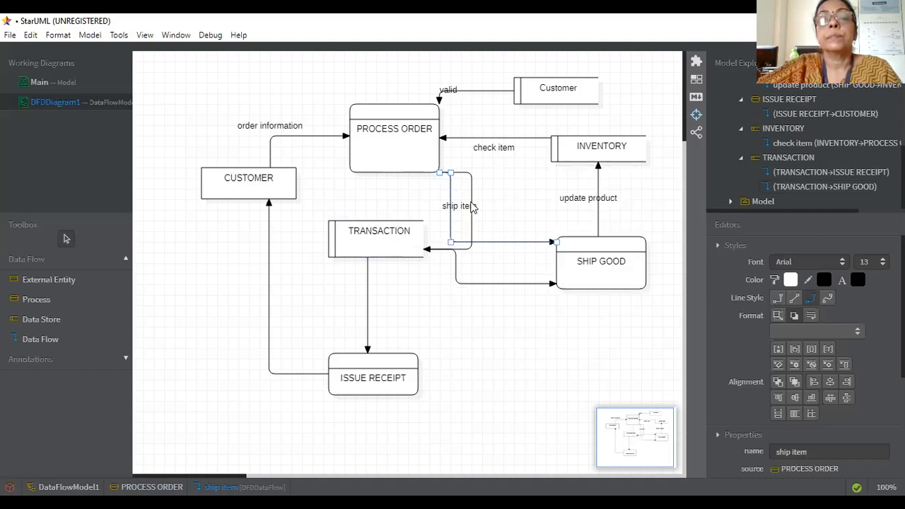
right_click(472, 207)
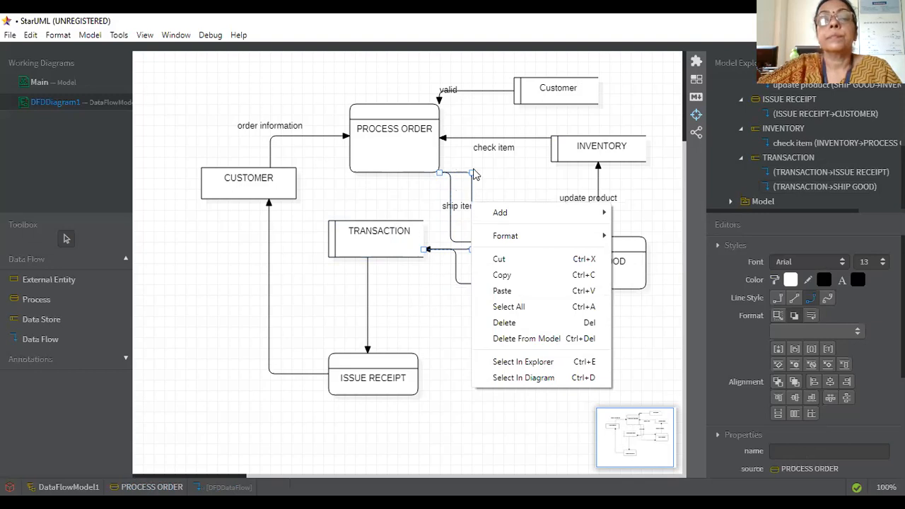
click(473, 175)
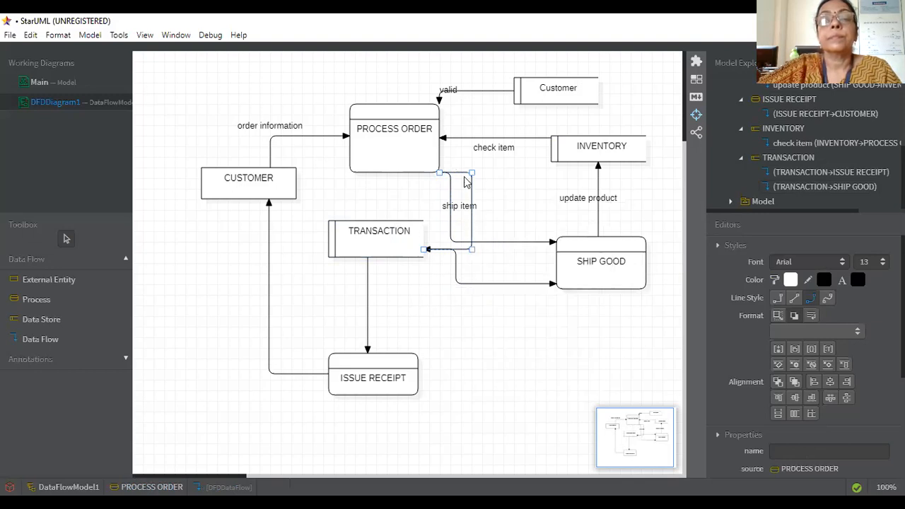
right_click(412, 183)
click(497, 163)
right_click(497, 163)
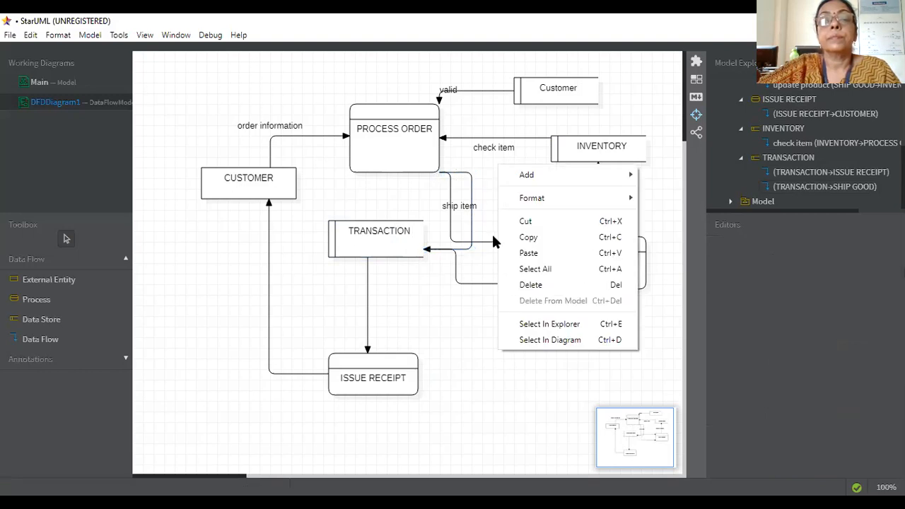
click(455, 332)
right_click(454, 345)
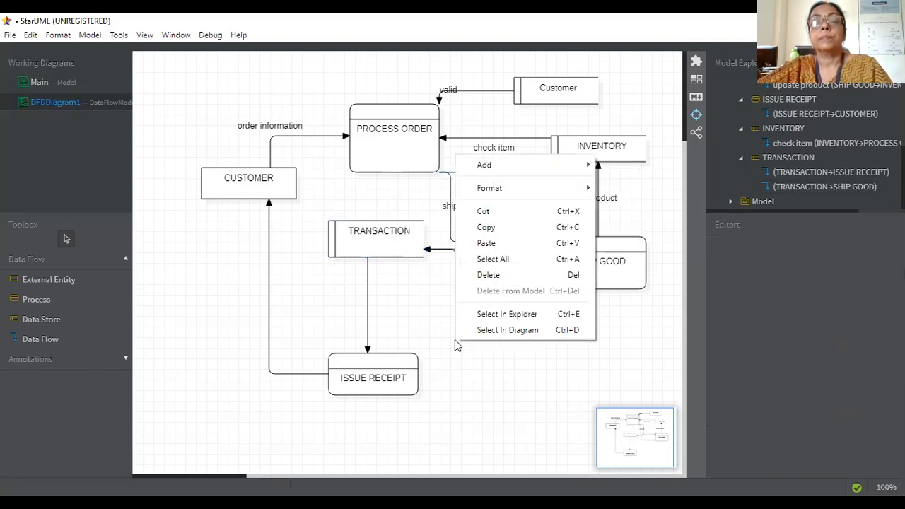
click(585, 397)
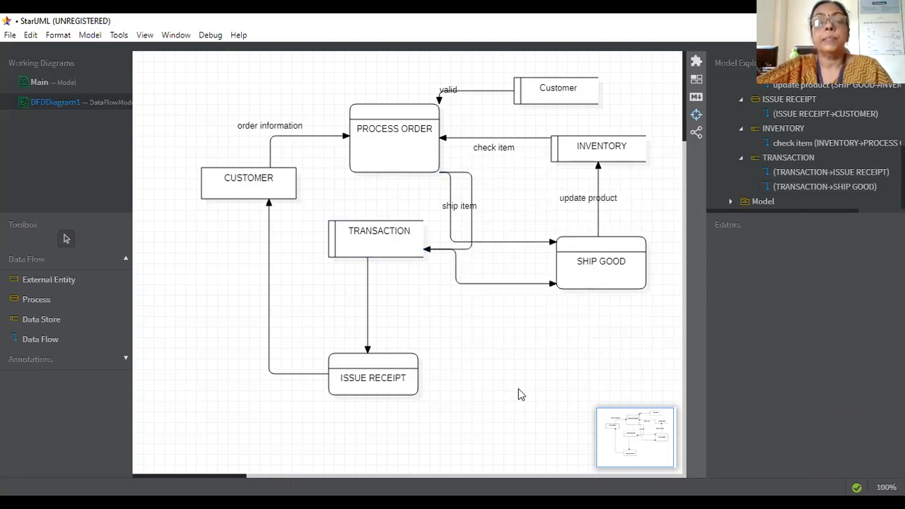
- Lower SHIP GOOD slightly and route "ship item" from PROCESS ORDER's right edge, with its vertical segment midway between TRANSACTION and SHIP GOOD
drag(586, 279, 602, 311)
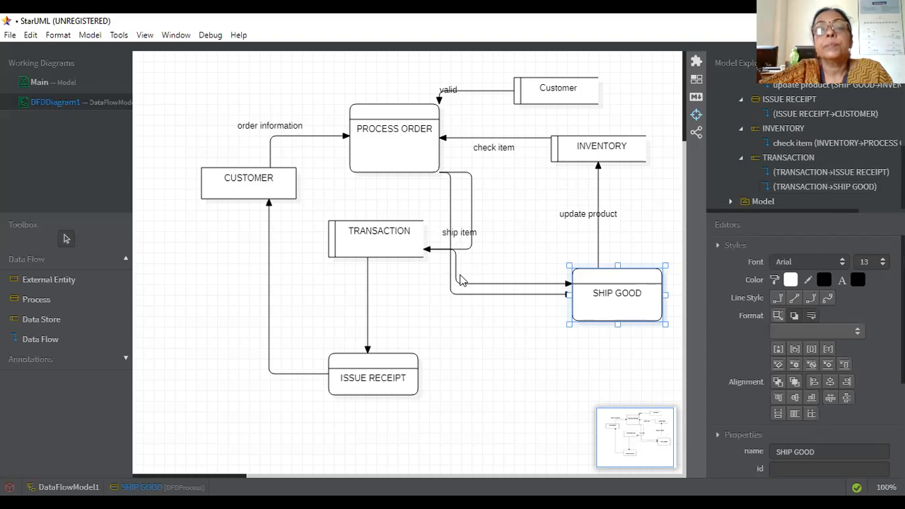
click(451, 234)
drag(515, 202, 514, 203)
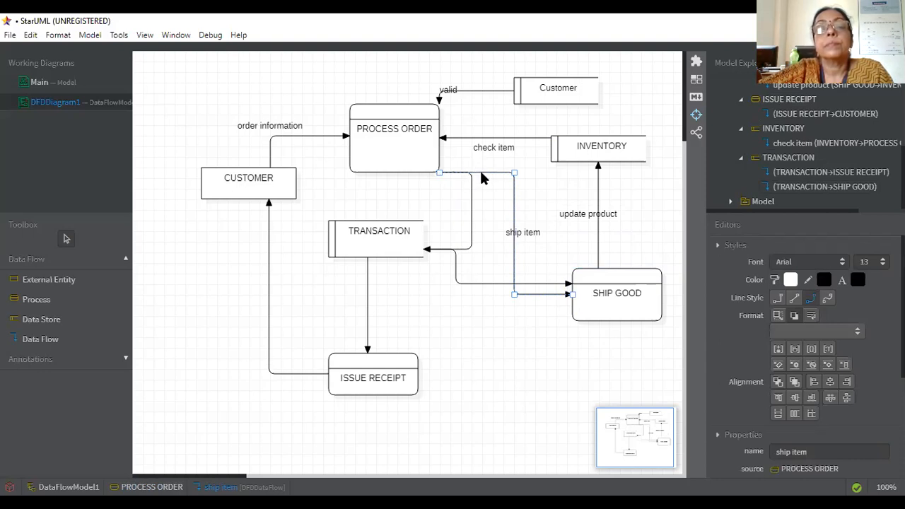
drag(480, 173, 474, 156)
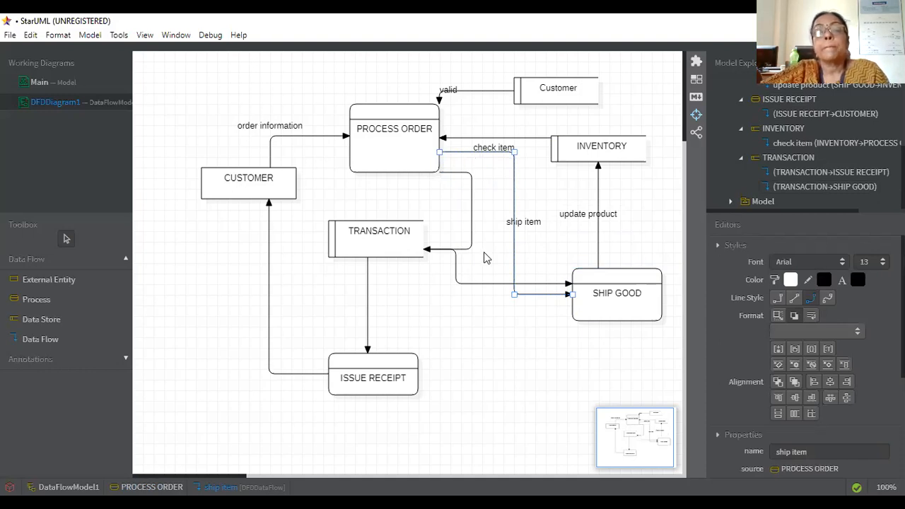
- Lower the horizontal segment of the TRANSACTION to SHIP GOOD data flow below the end of the "ship item" flow
click(496, 287)
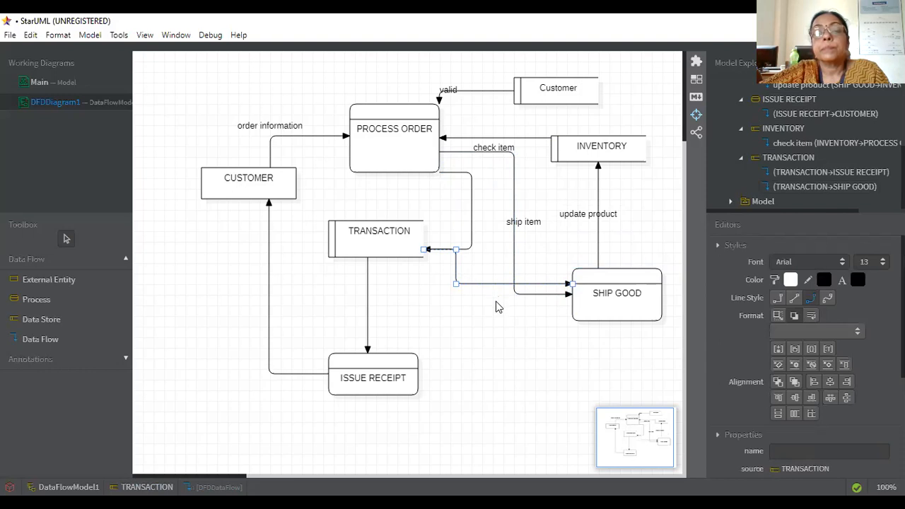
right_click(495, 301)
click(508, 288)
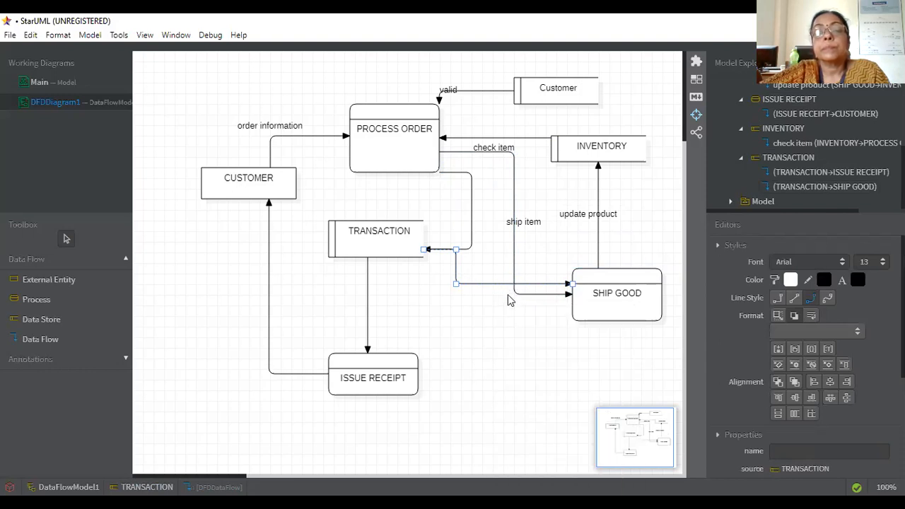
right_click(508, 309)
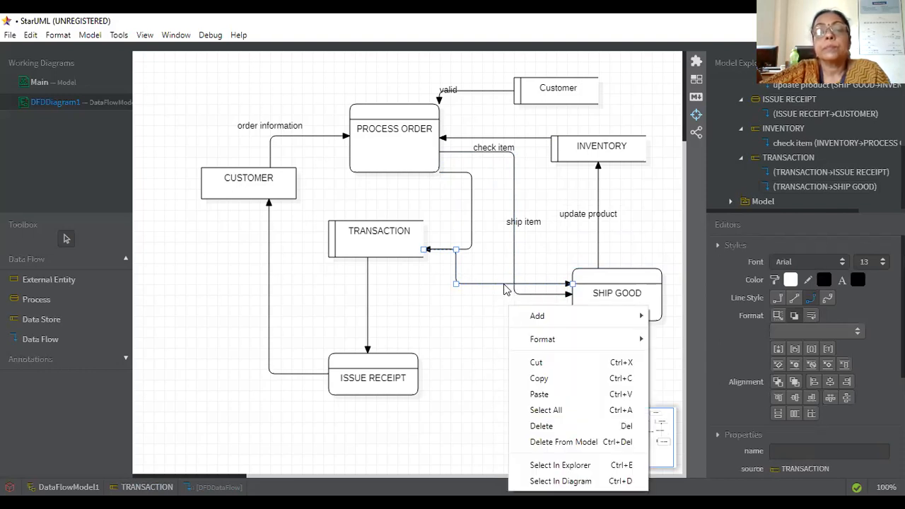
click(503, 289)
drag(496, 297, 497, 305)
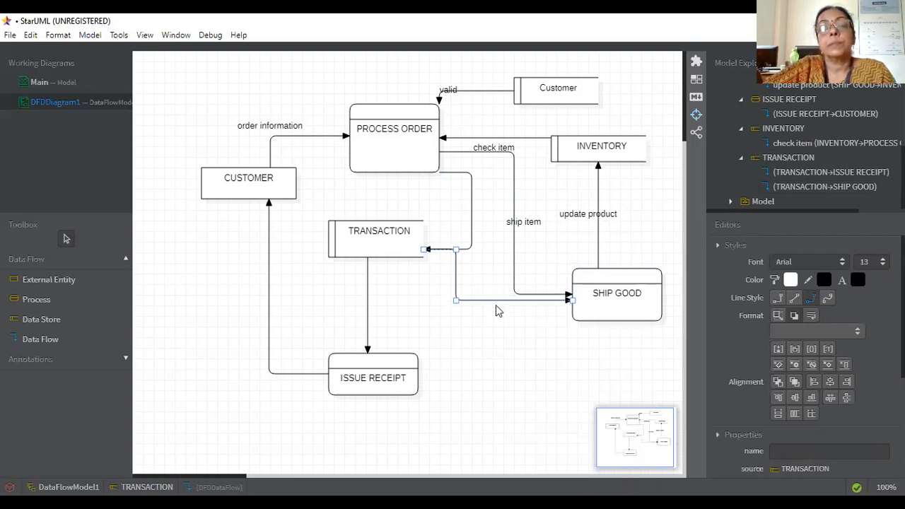